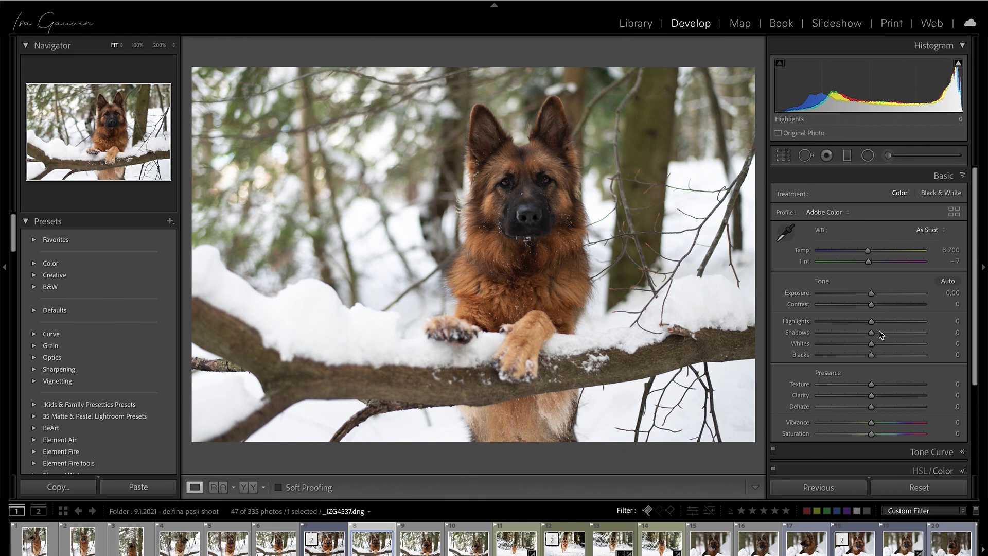
Set the photo's Highlights to −17, Shadows to +27, Blacks to −11 and Texture to +8
left_click_drag(875, 327, 868, 356)
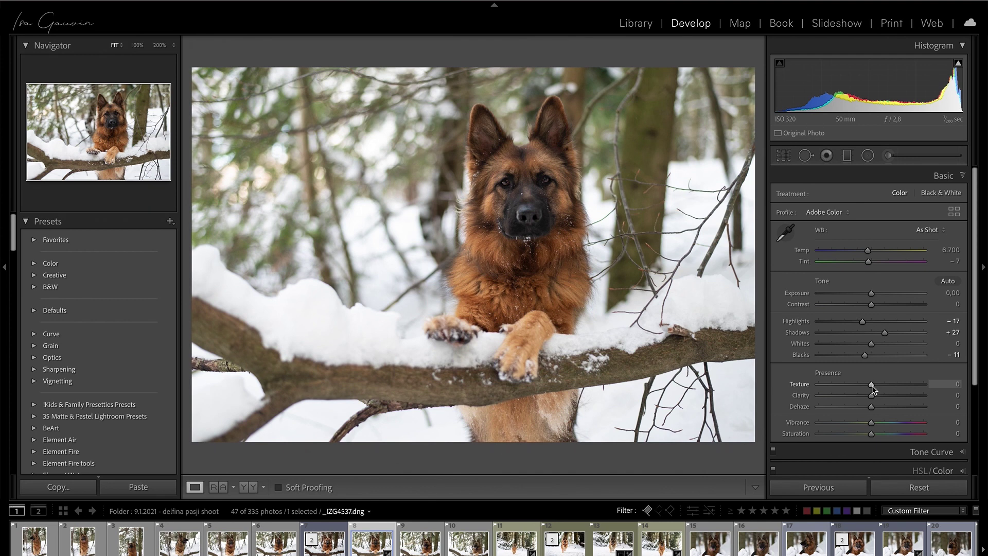
left_click_drag(872, 387, 876, 390)
Lower the yellow hue slightly, set the green Hue to −64 and Saturation to −26, and compare with and without the color adjustments
scroll(879, 390, "down", 5)
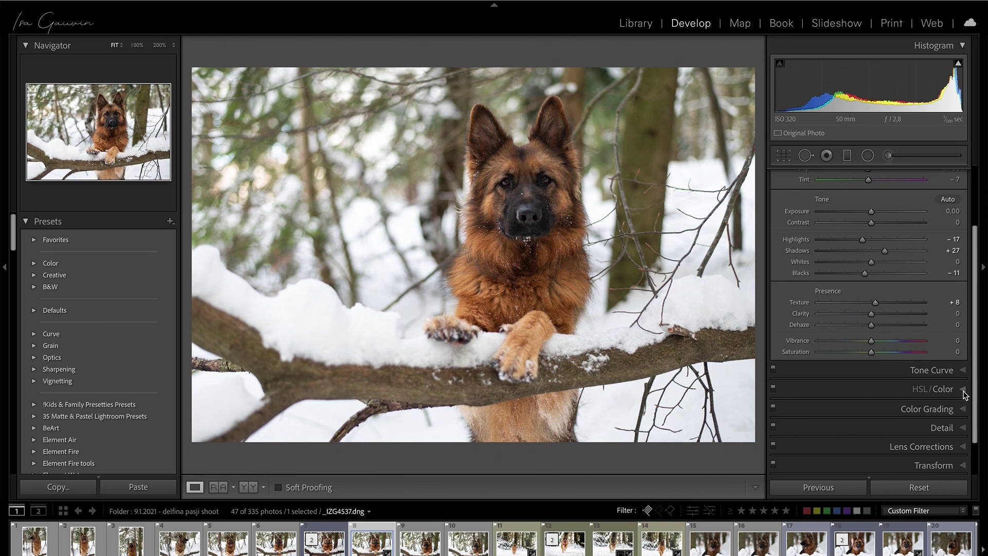
left_click(966, 391)
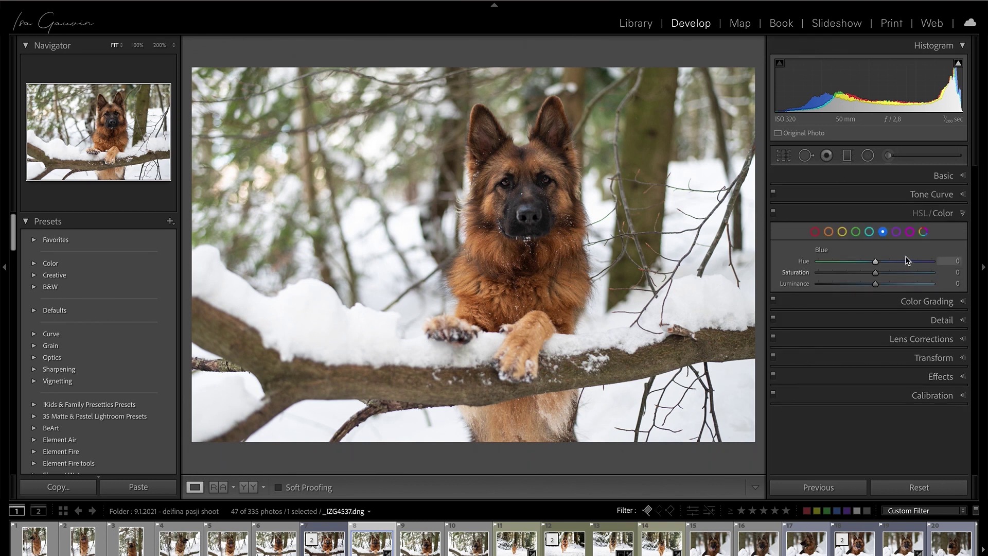
left_click(843, 233)
left_click_drag(876, 261, 872, 262)
left_click_drag(871, 263, 870, 262)
mouse_move(874, 264)
left_mouse_down()
mouse_move(827, 265)
mouse_move(936, 263)
mouse_move(823, 264)
mouse_move(862, 277)
left_mouse_up()
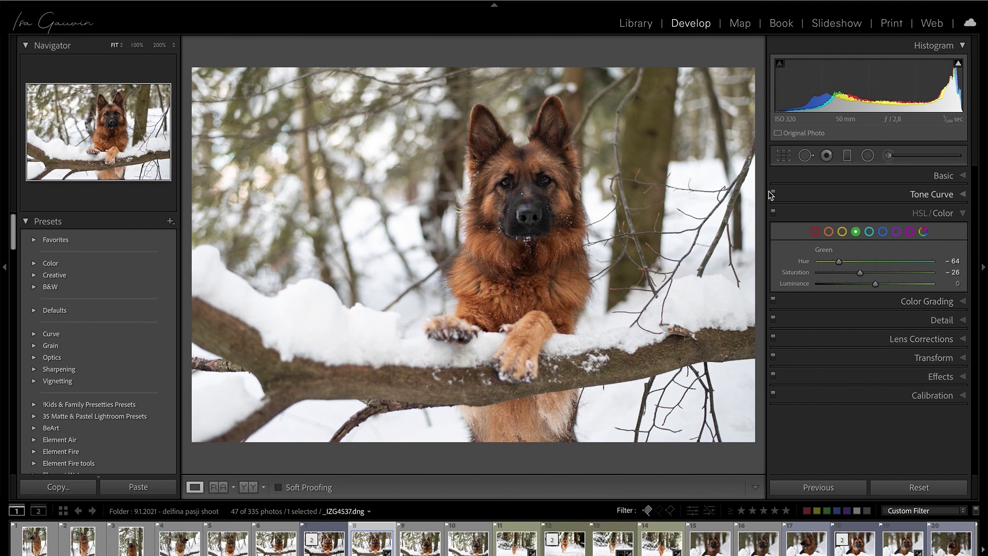
left_click(774, 214)
left_click(775, 214)
Start a radial filter with Sharpness reset to 0 and place a flat ellipse across the dog's eyes
left_click(868, 158)
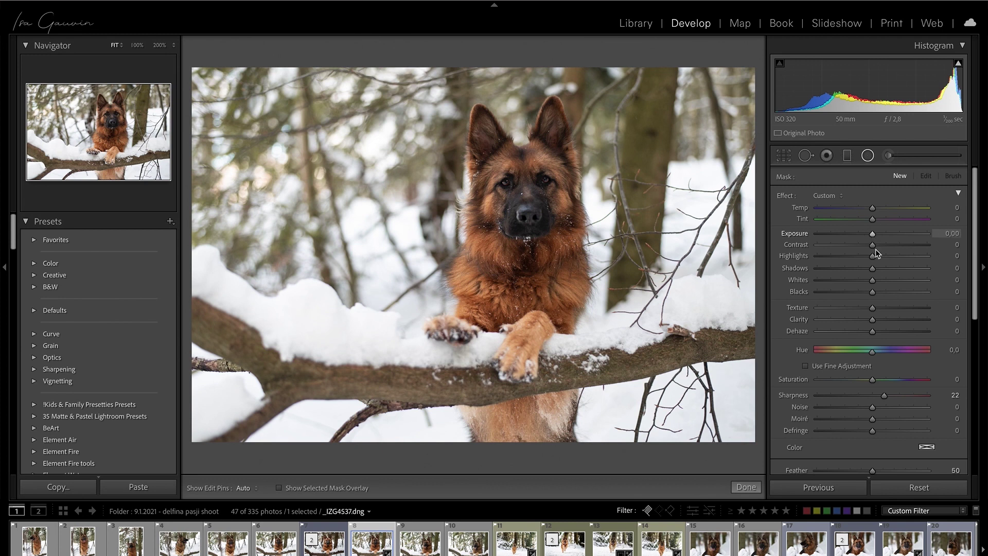
left_click(885, 395)
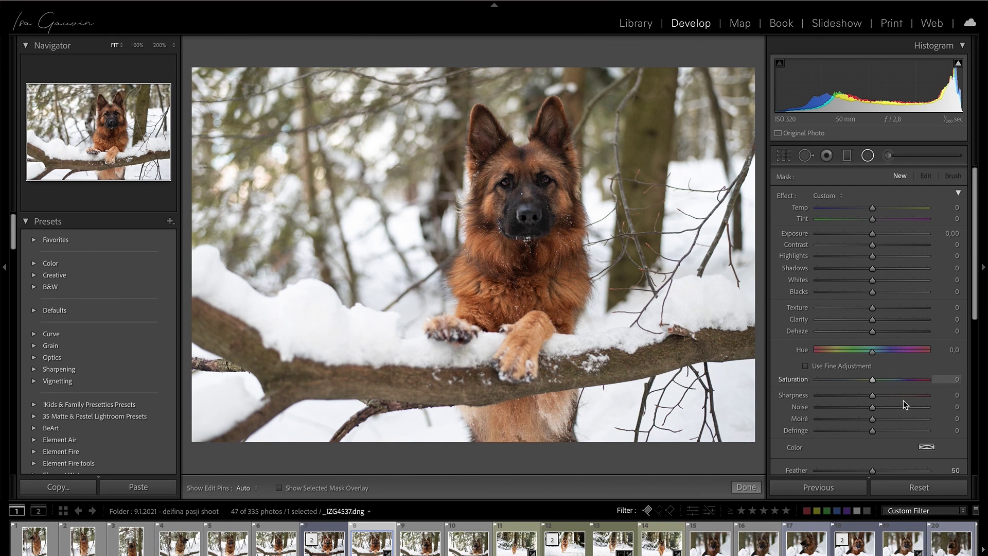
mouse_move(976, 294)
left_mouse_down()
mouse_move(977, 329)
mouse_move(977, 296)
left_mouse_up()
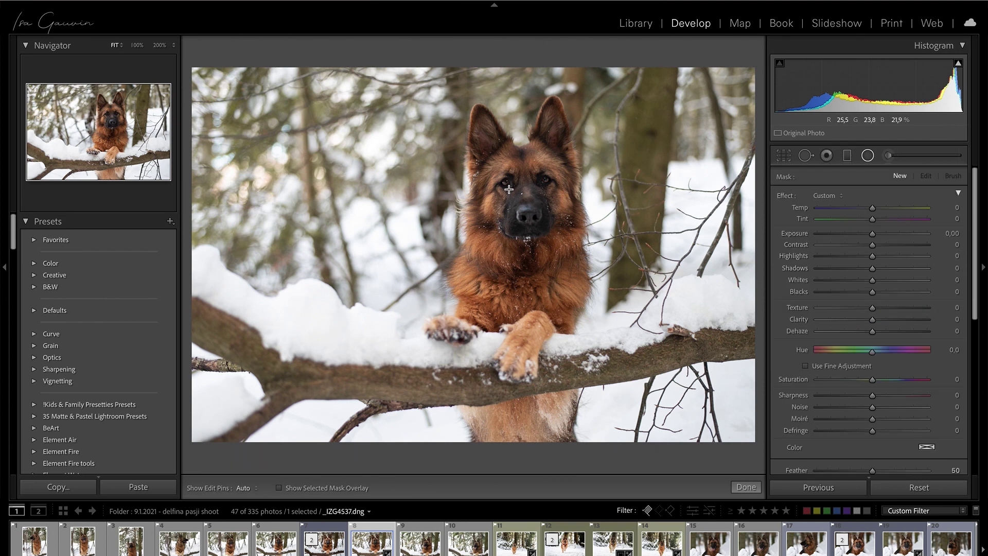
left_click_drag(509, 180, 551, 181)
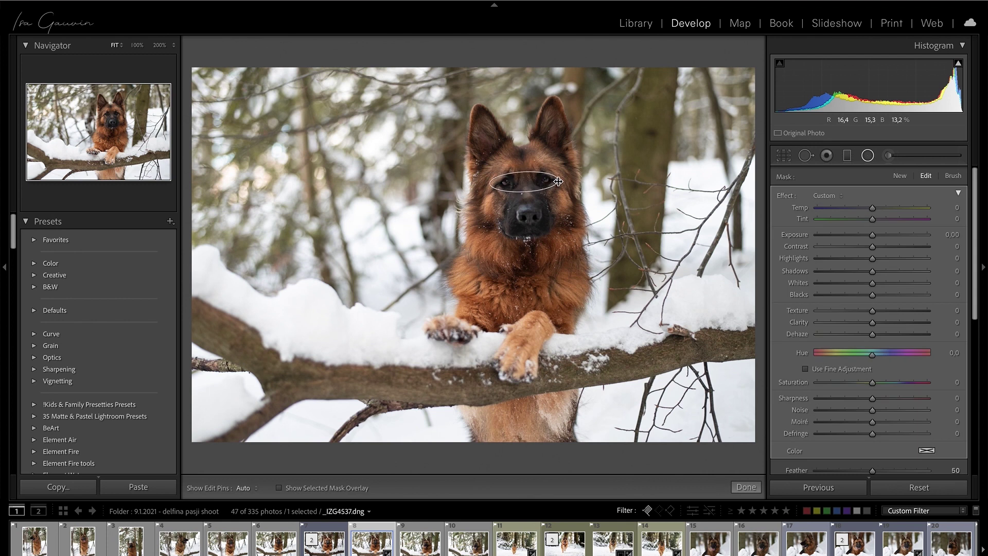
left_click_drag(541, 180, 543, 181)
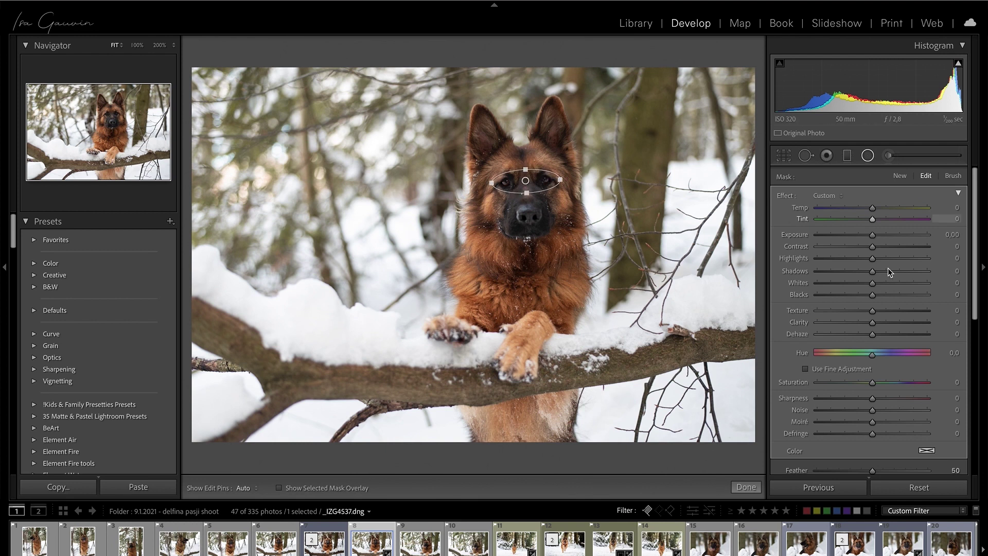
Invert the eye mask, set its Exposure to 0.32, Highlights to 27 and Shadows to 17, and check its coverage
left_click_drag(872, 233, 879, 236)
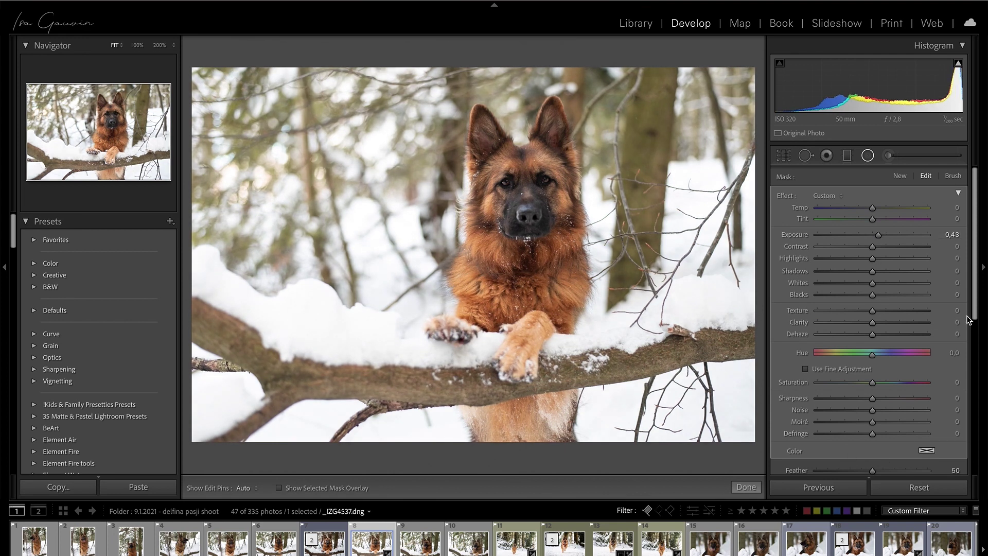
scroll(955, 346, "down", 1)
left_click(810, 446)
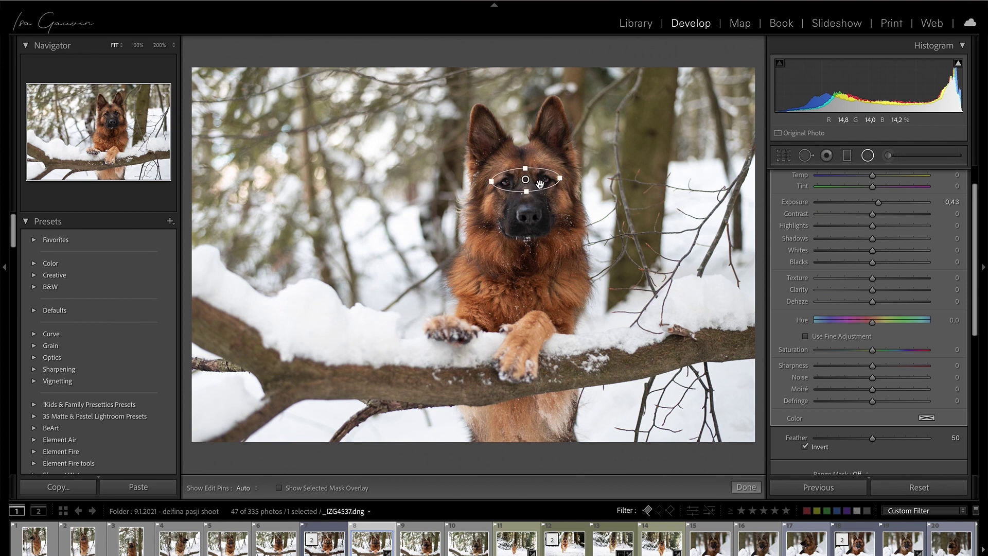
left_click(876, 203)
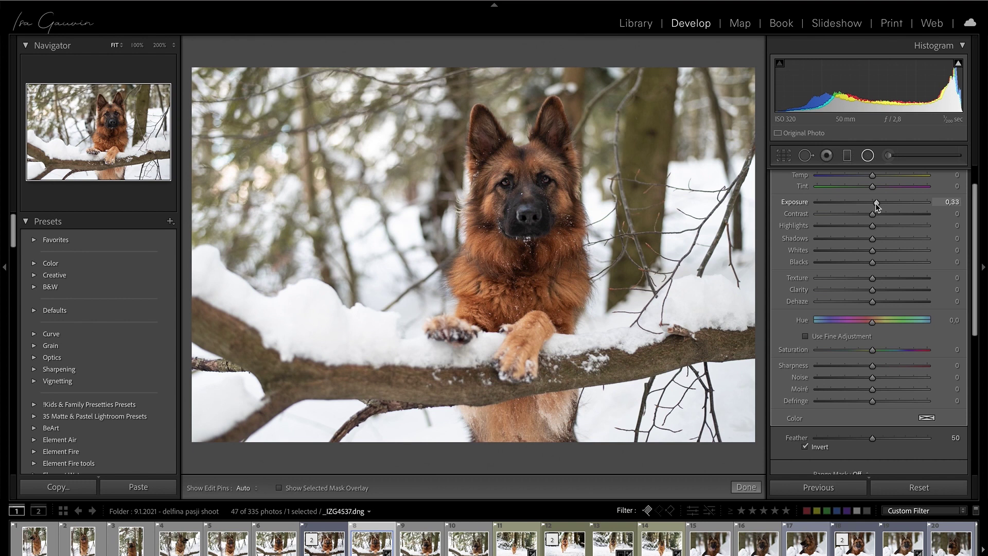
left_click(882, 239)
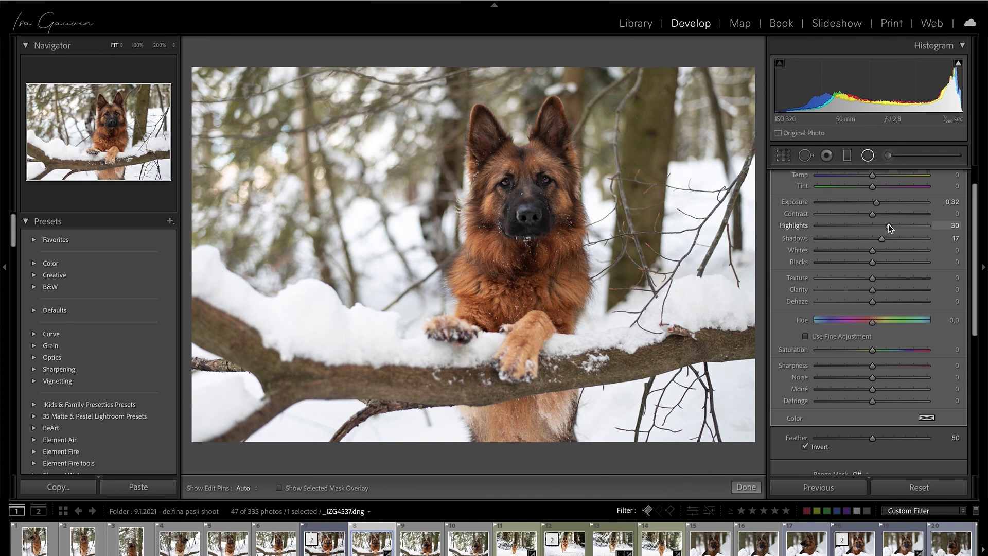
scroll(903, 181, "down", 3)
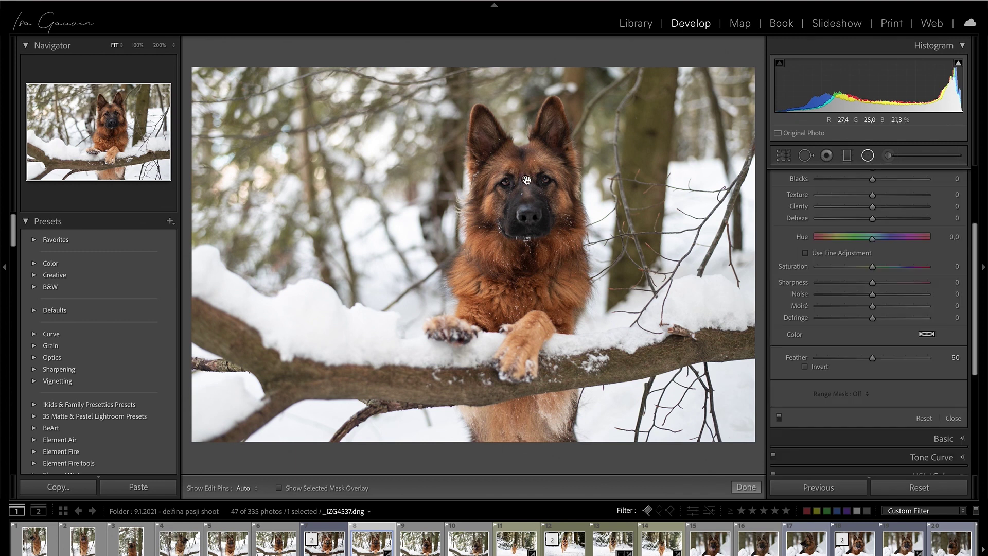
left_click(525, 180)
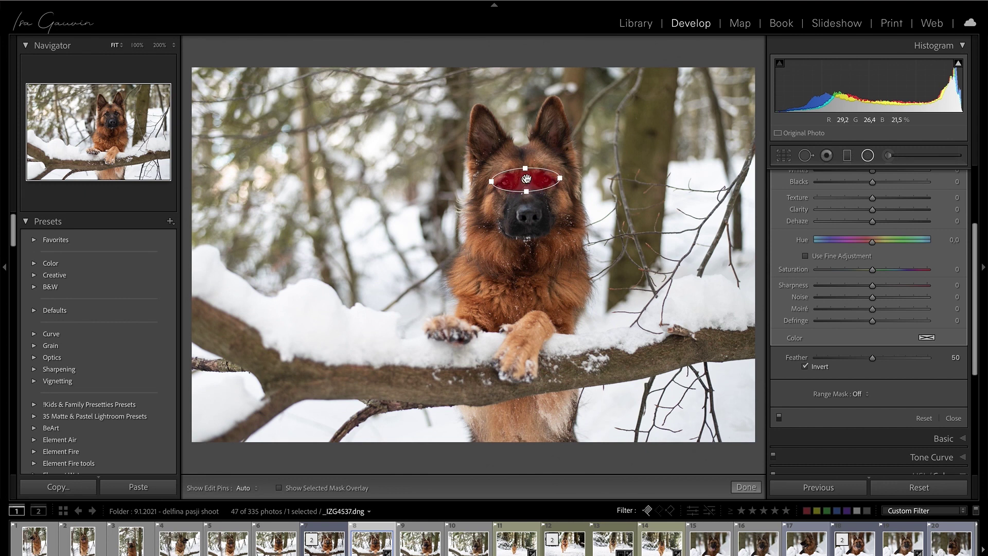
key("Delete")
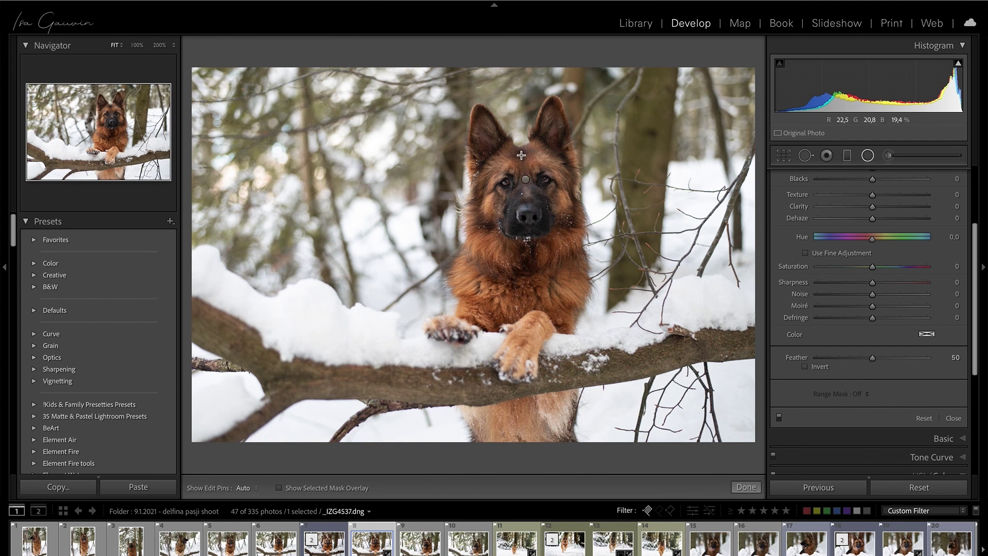
Draw a second radial filter around the dog's head and chest and fit its tall ellipse to the dog's outline
left_click_drag(502, 155, 526, 235)
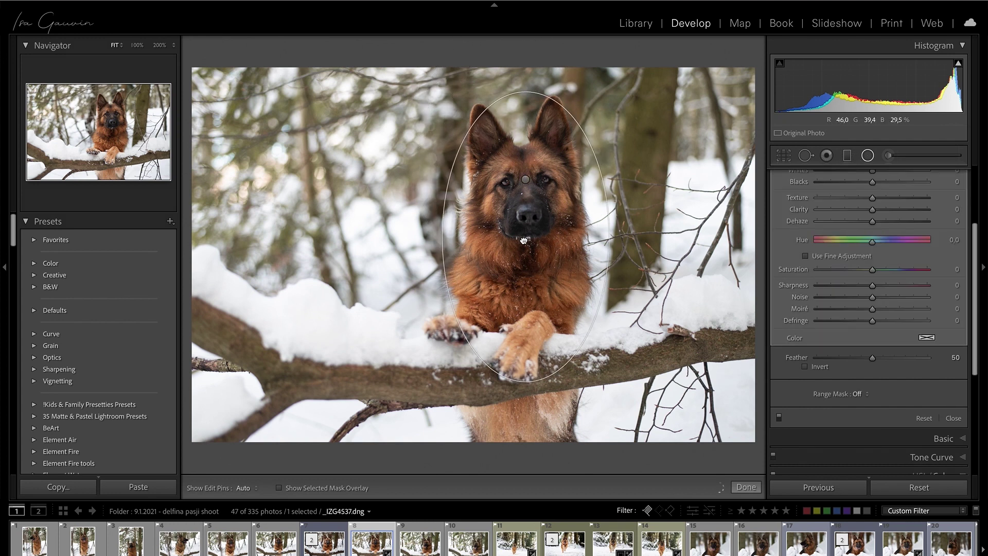
left_click_drag(525, 379, 526, 347)
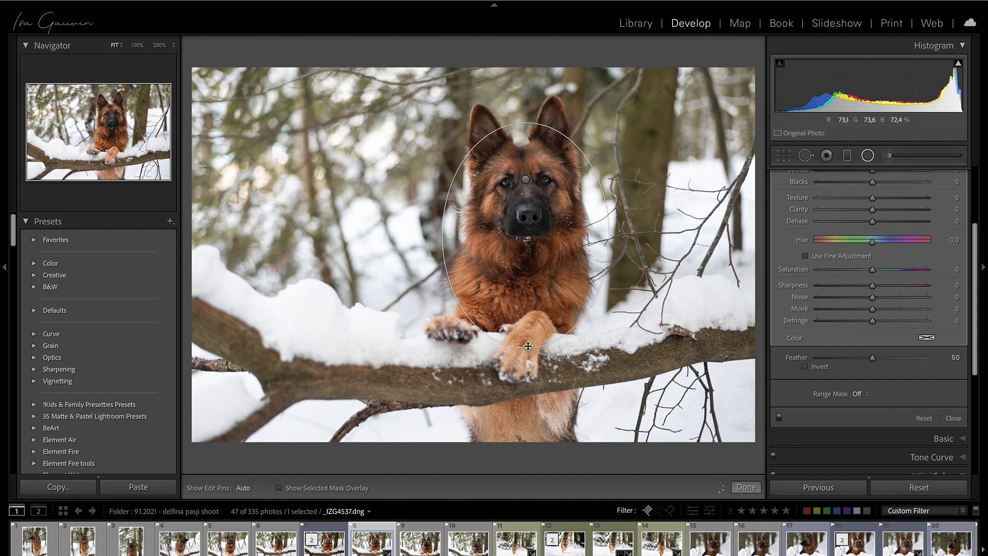
left_click_drag(610, 236, 560, 239)
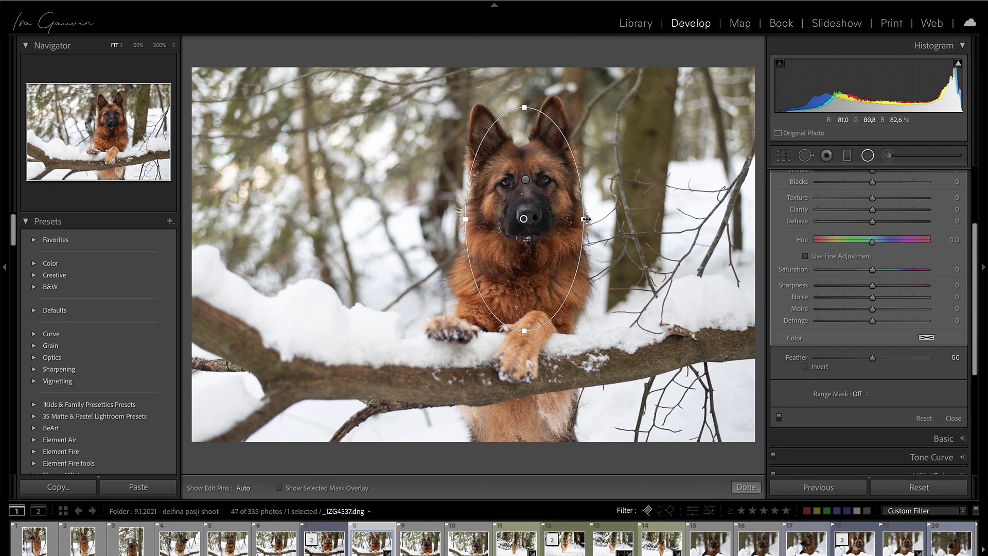
left_click_drag(542, 301, 542, 304)
mouse_move(524, 111)
left_mouse_down()
mouse_move(521, 101)
mouse_move(519, 109)
left_mouse_up()
left_click_drag(563, 220, 561, 211)
Soften the area outside the large ellipse with Texture −11 and Clarity −13, and finish editing the mask
left_click_drag(982, 350, 984, 291)
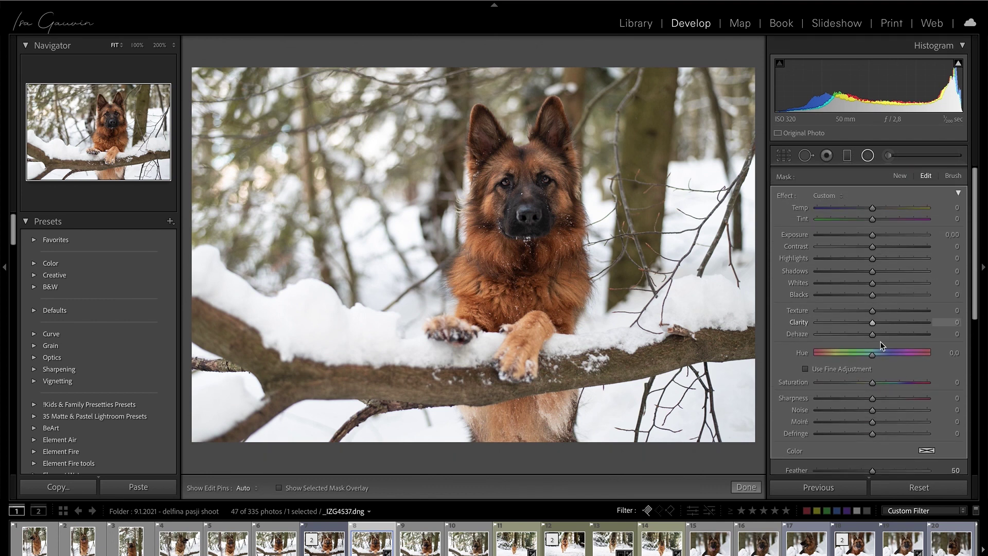
left_click_drag(867, 324, 866, 322)
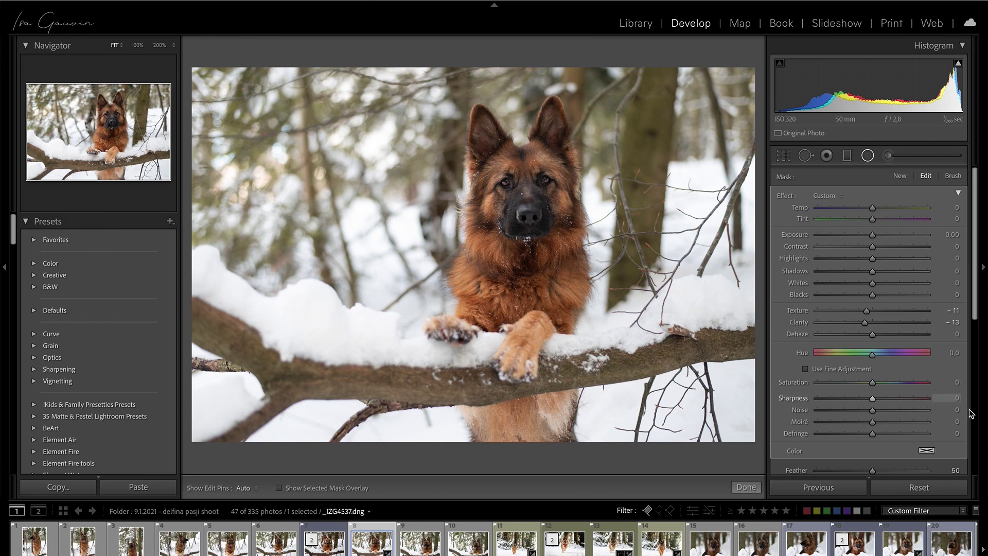
key("Escape")
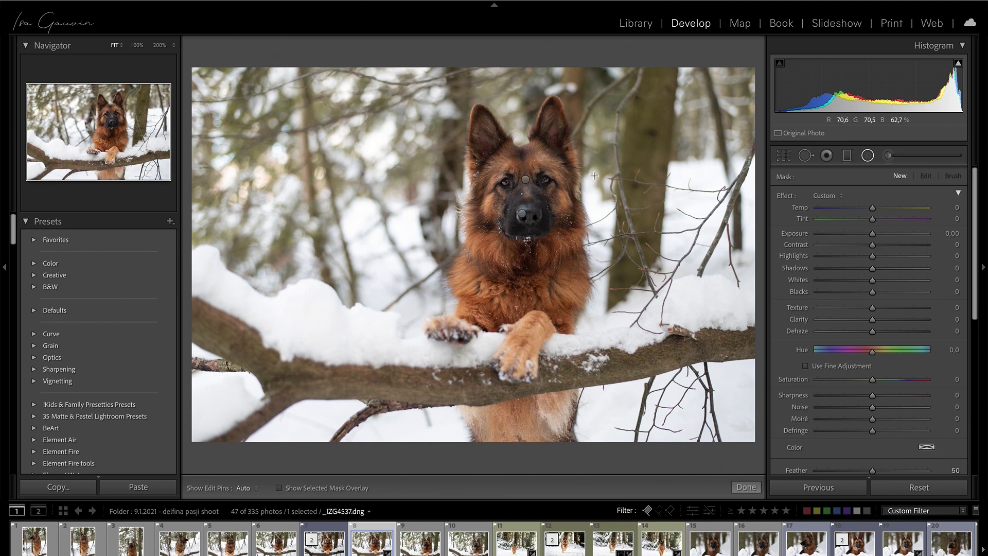
Review both radial masks and darken the area outside the large ellipse by setting its Exposure to −0.23
left_click(523, 215)
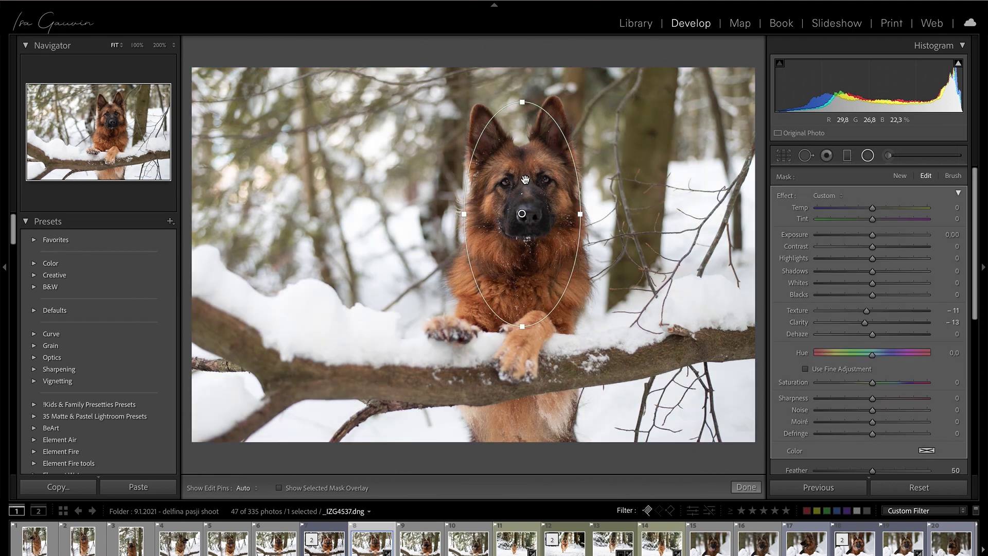
left_click(526, 180)
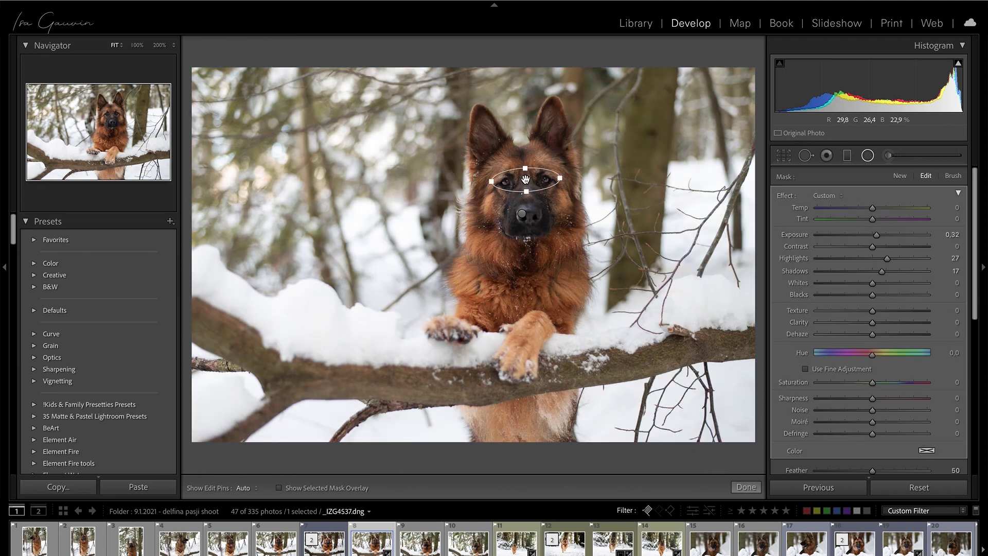
key("Escape")
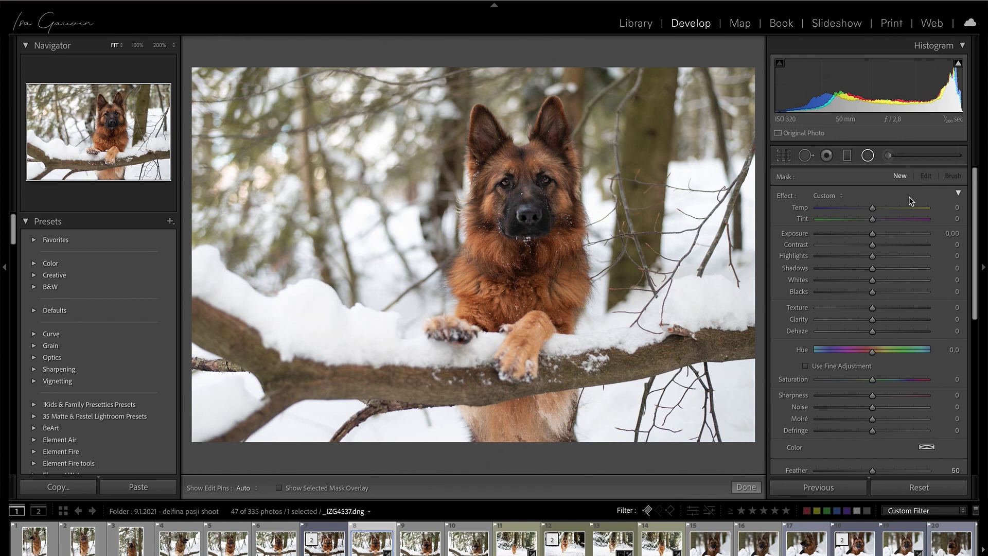
left_click(524, 215)
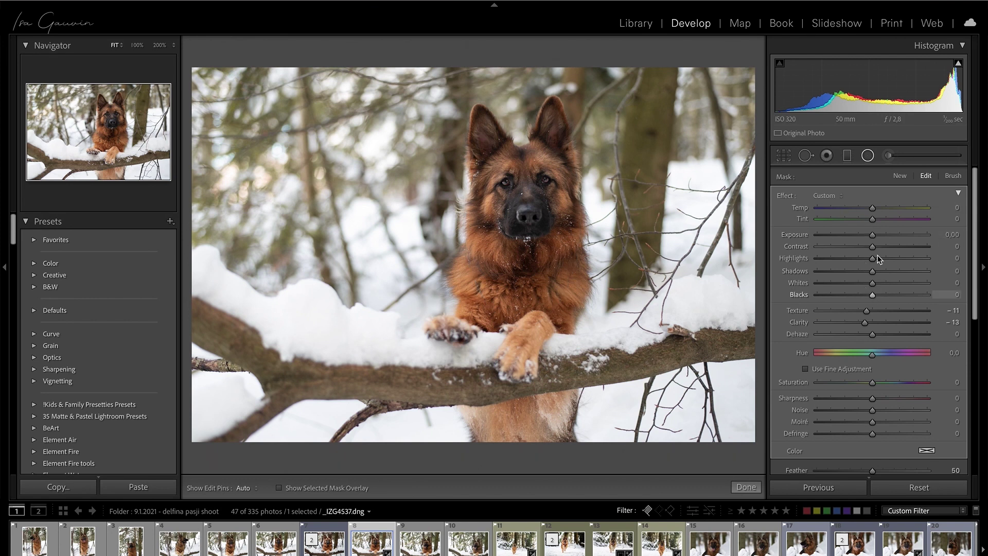
left_click_drag(873, 237, 870, 236)
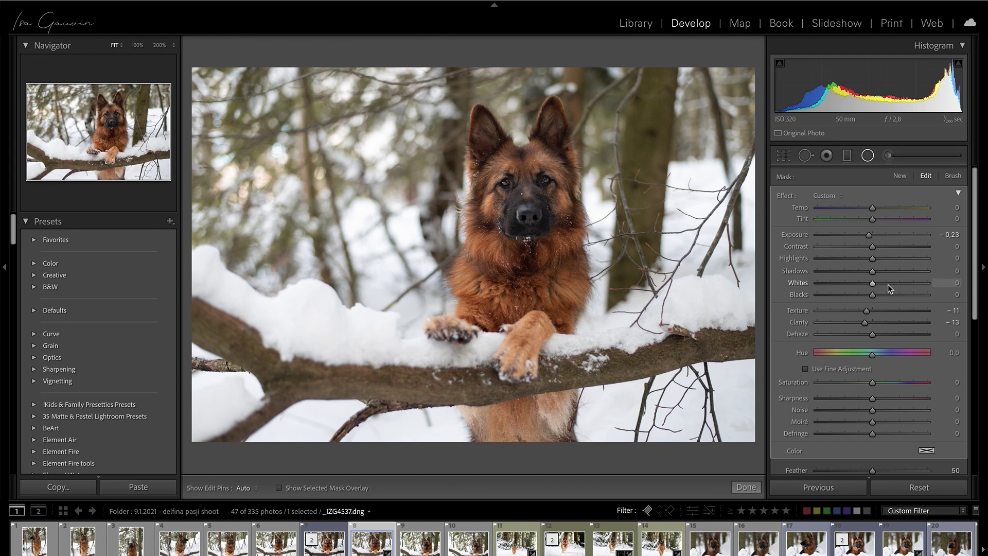
scroll(886, 257, "down", 5)
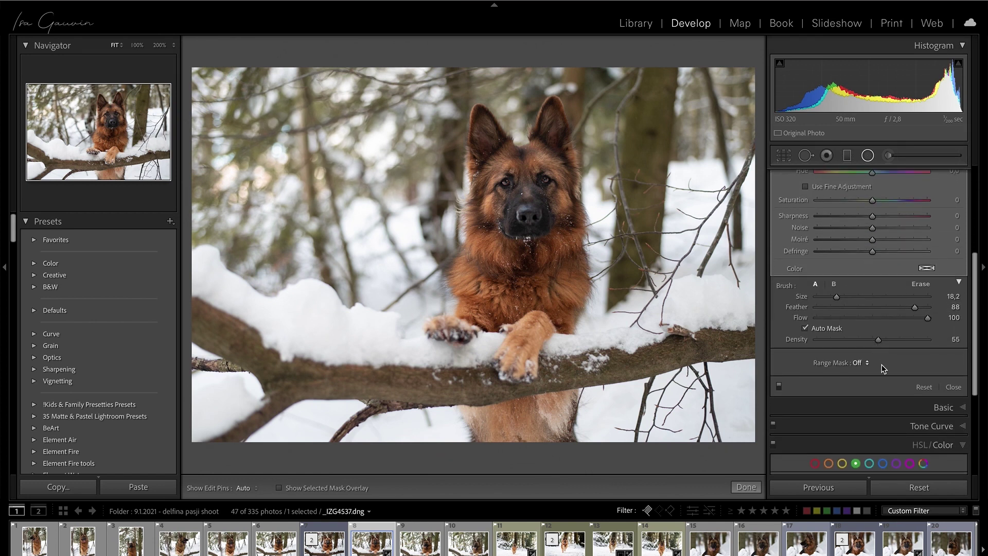
left_click(917, 285)
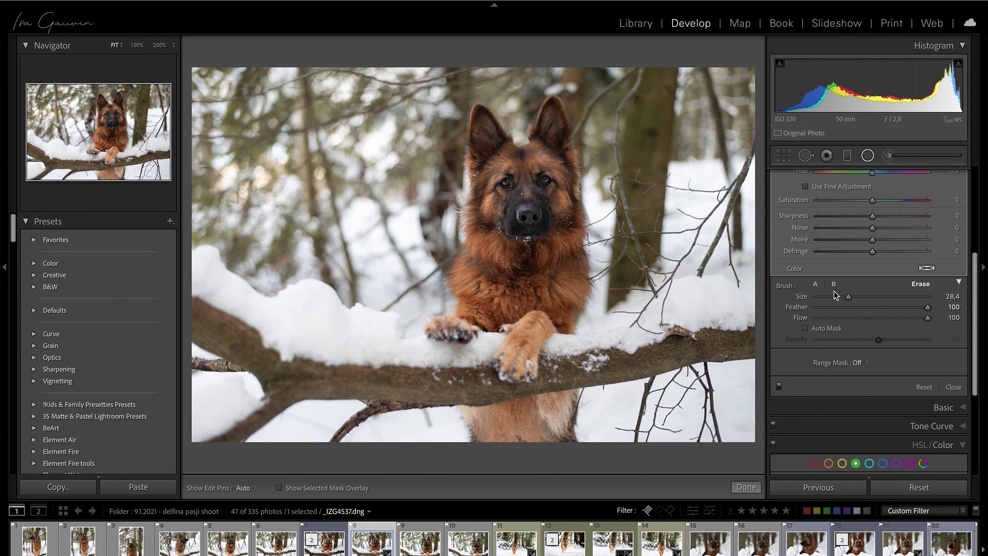
key("h")
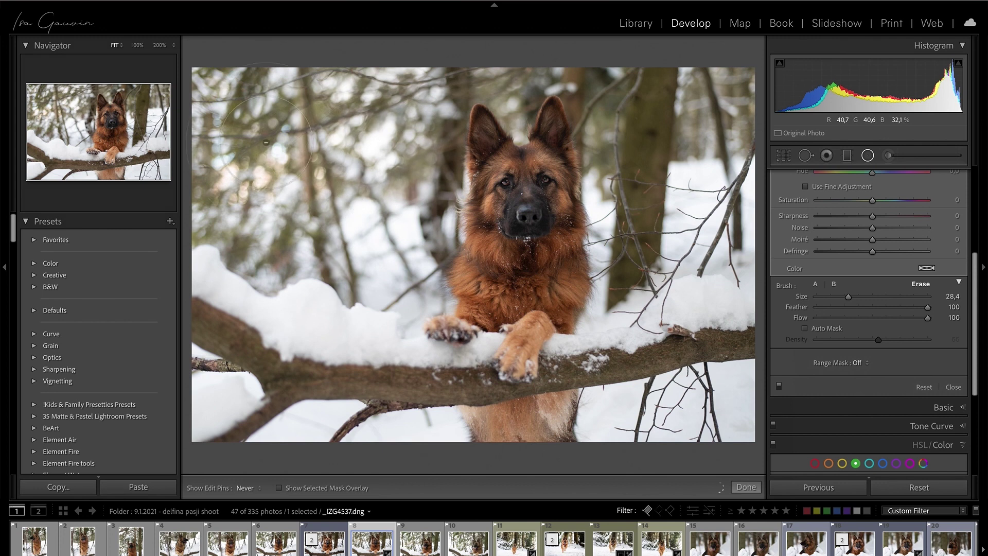
key("shift+m")
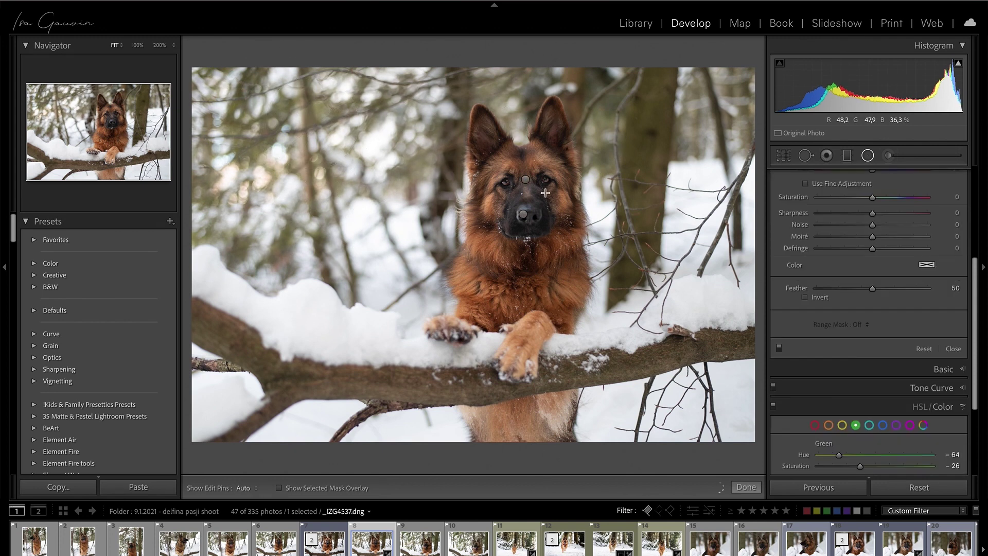
left_click(524, 217)
mouse_move(524, 216)
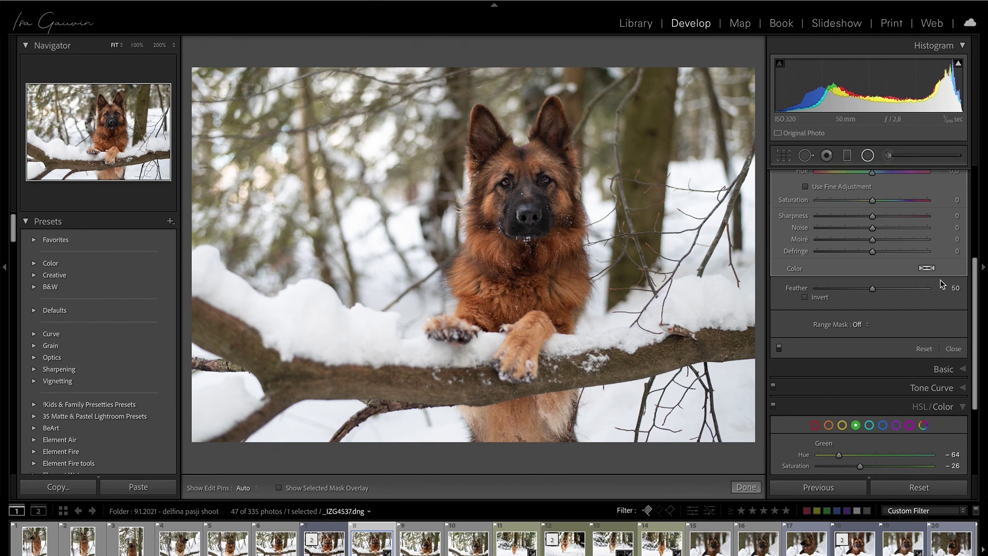
Draw a third radial filter around the dog's head and chest and reposition its tall ellipse over the dog
scroll(972, 302, "down", 1)
left_click_drag(515, 189, 580, 306)
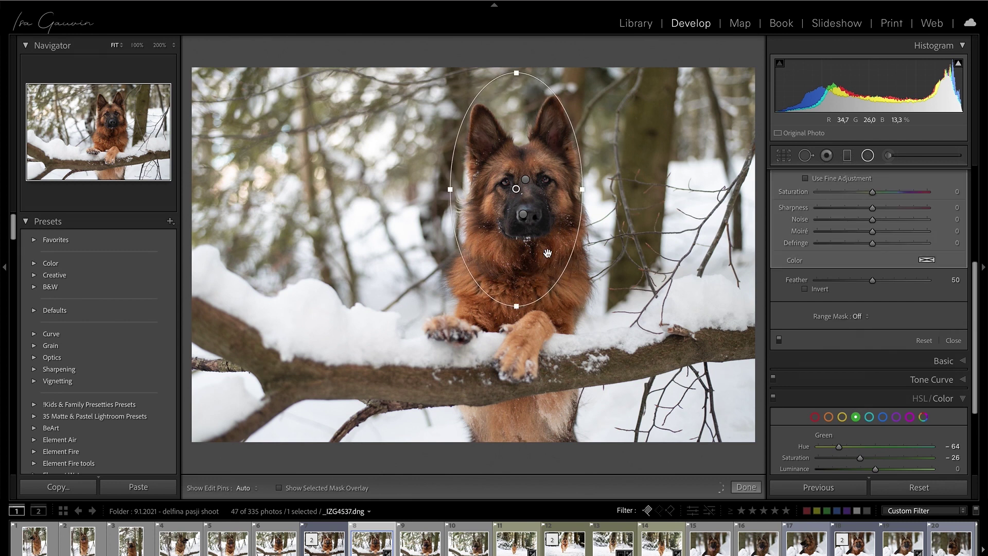
left_click_drag(548, 260, 558, 276)
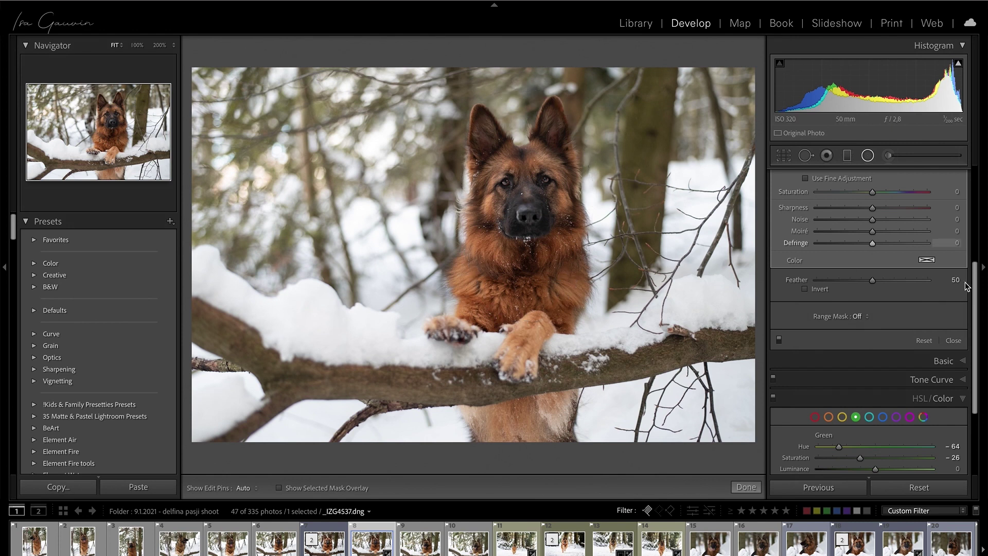
scroll(979, 251, "up", 3)
scroll(979, 251, "up", 3)
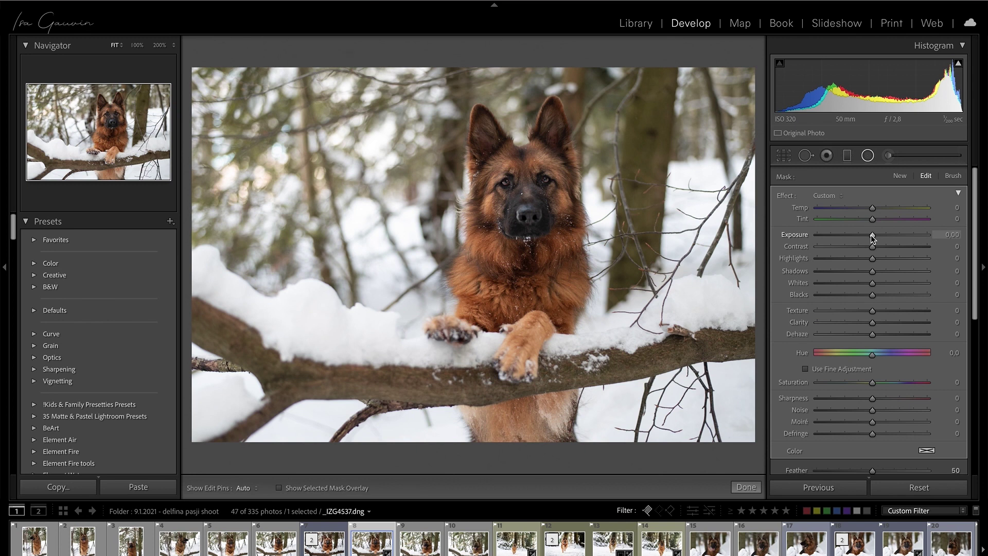
Invert the third radial filter and set its Exposure to 0.21, Shadows to 17 and Blacks to −15
left_click_drag(872, 235, 879, 236)
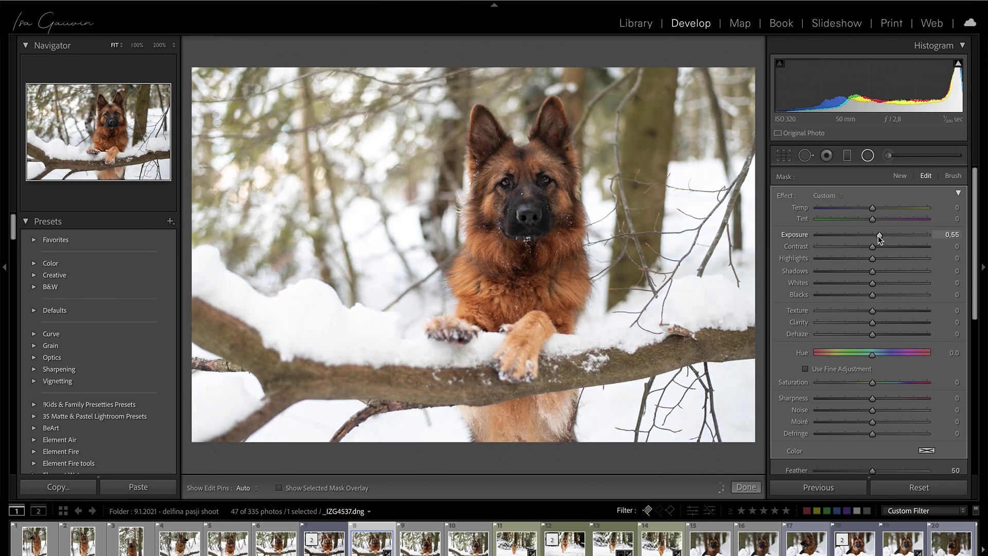
left_click(882, 271)
left_click_drag(976, 300, 977, 358)
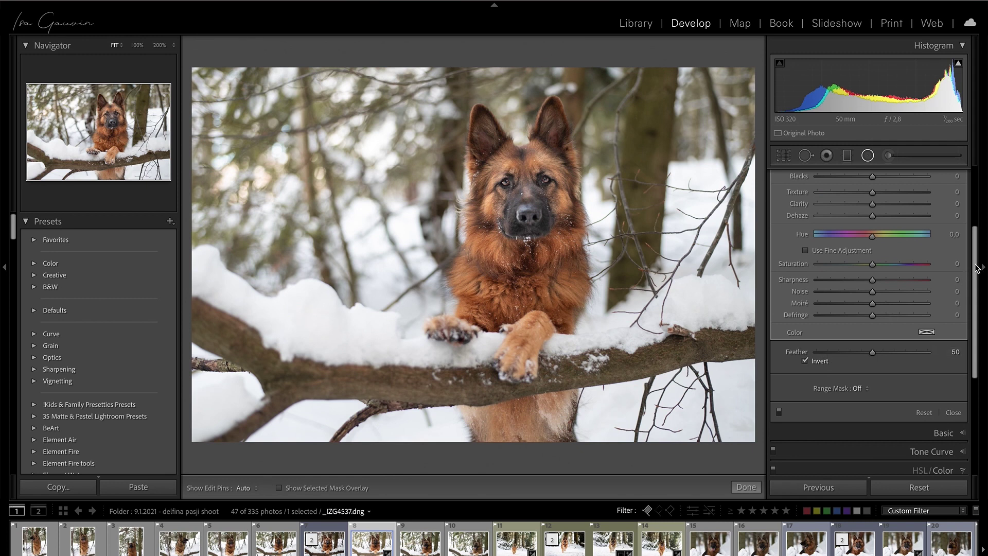
left_click_drag(977, 266, 976, 198)
left_click_drag(880, 236, 876, 237)
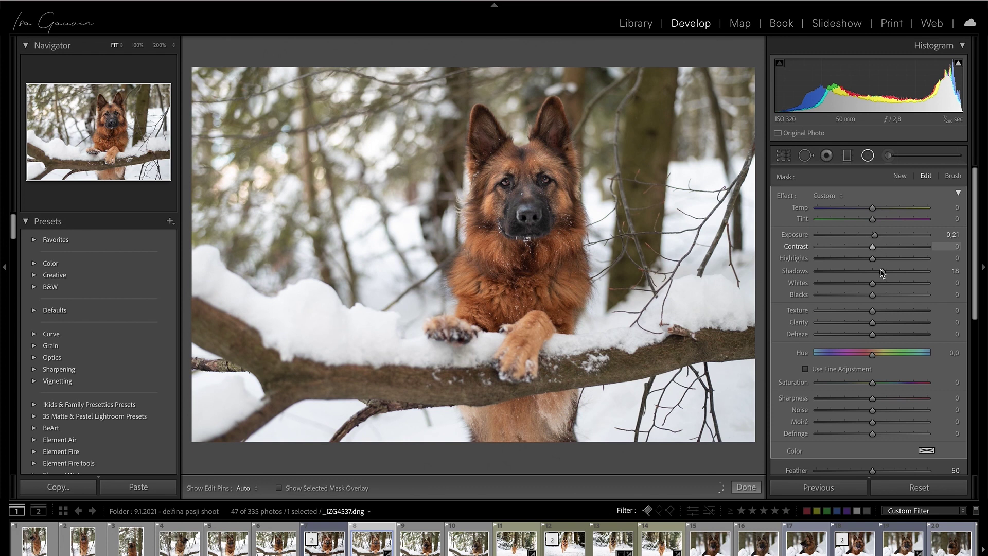
left_click_drag(873, 295, 863, 298)
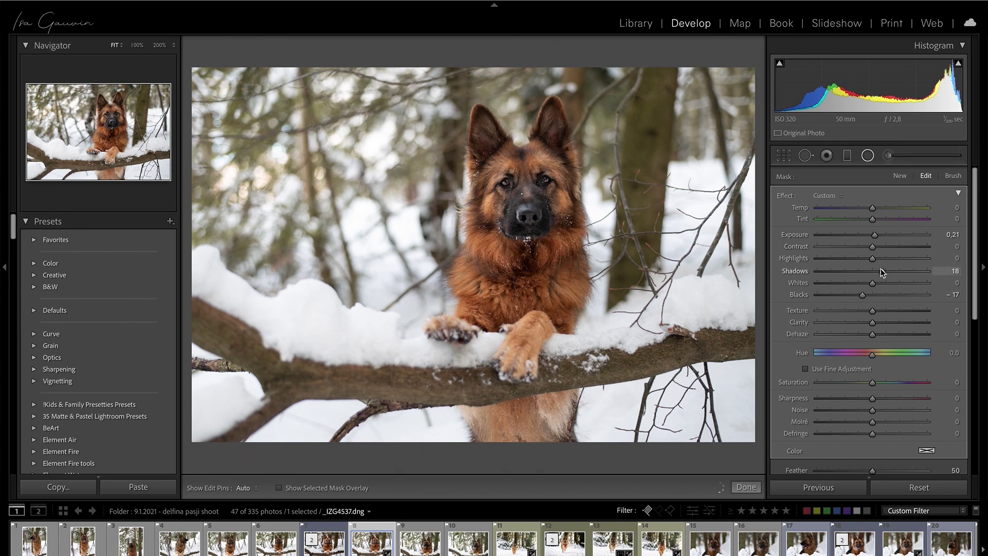
left_click(865, 296)
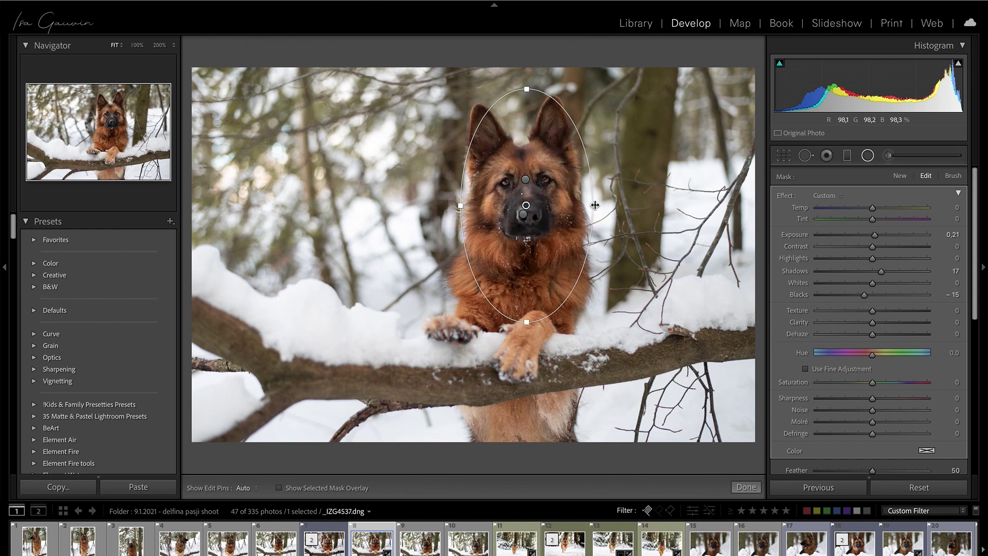
Widen the third ellipse slightly around the dog's head and chest and reduce its Feather to 11
left_click_drag(594, 205, 604, 205)
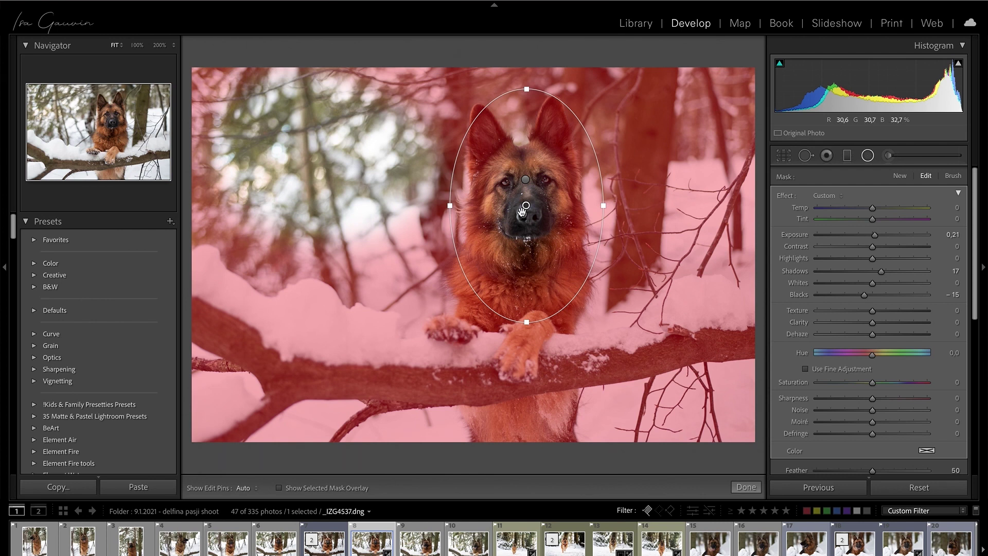
left_click_drag(873, 470, 840, 472)
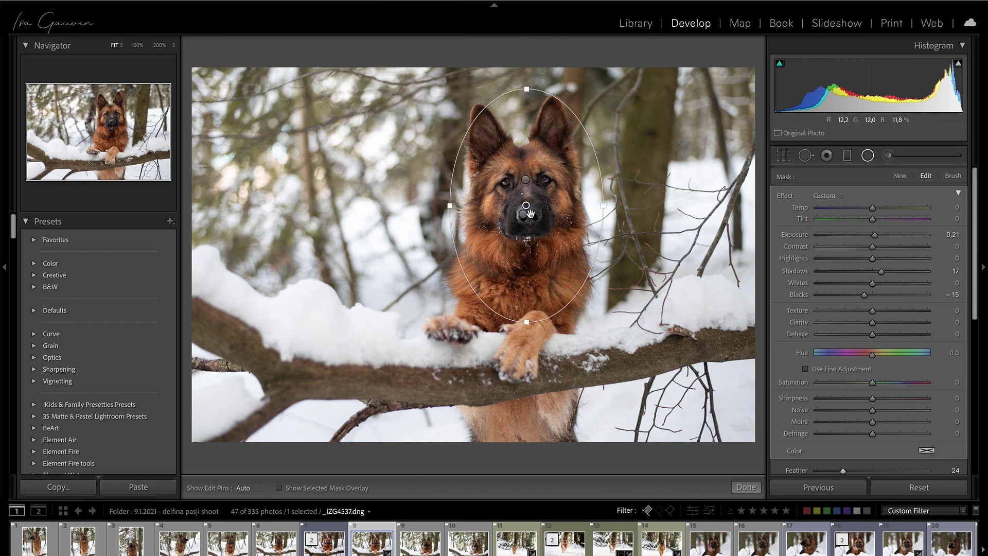
mouse_move(522, 214)
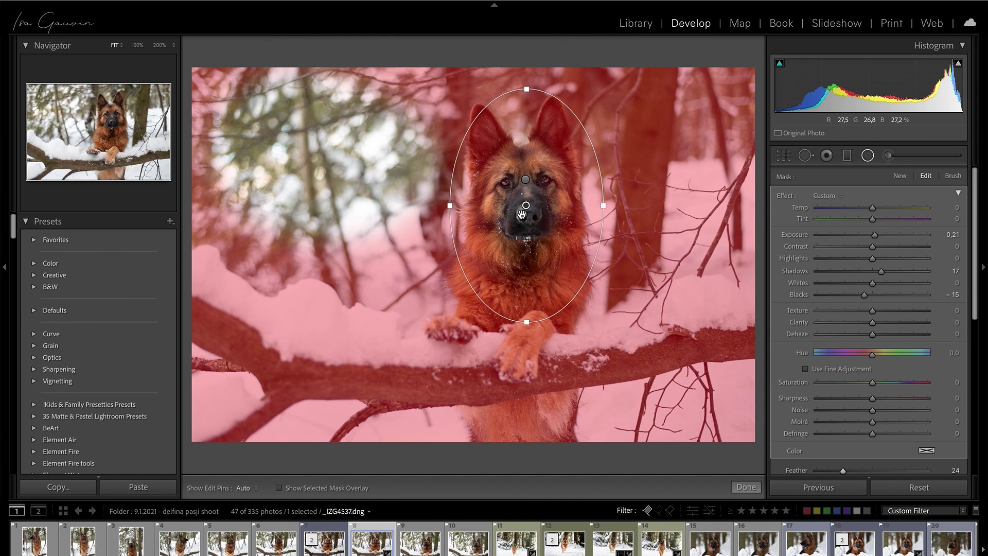
left_click(830, 472)
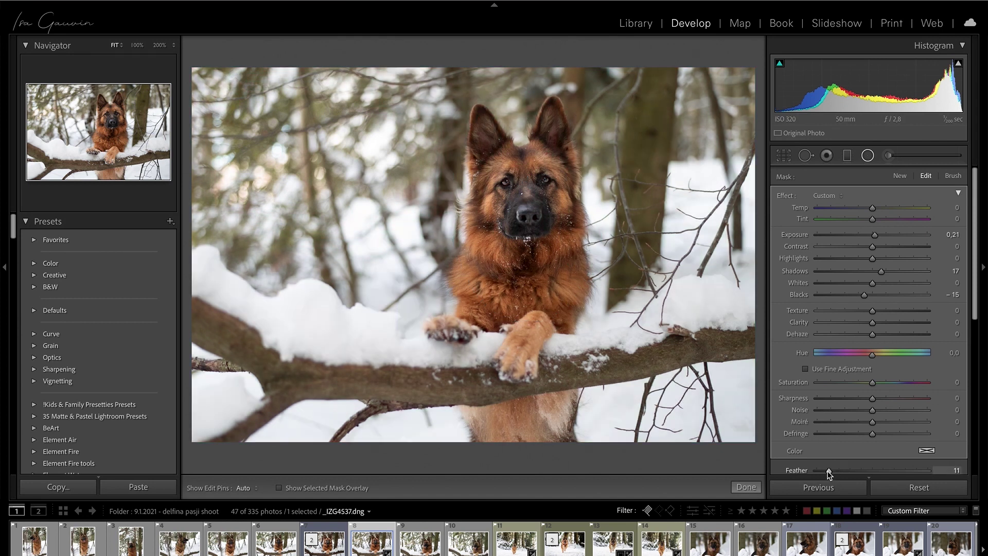
mouse_move(526, 218)
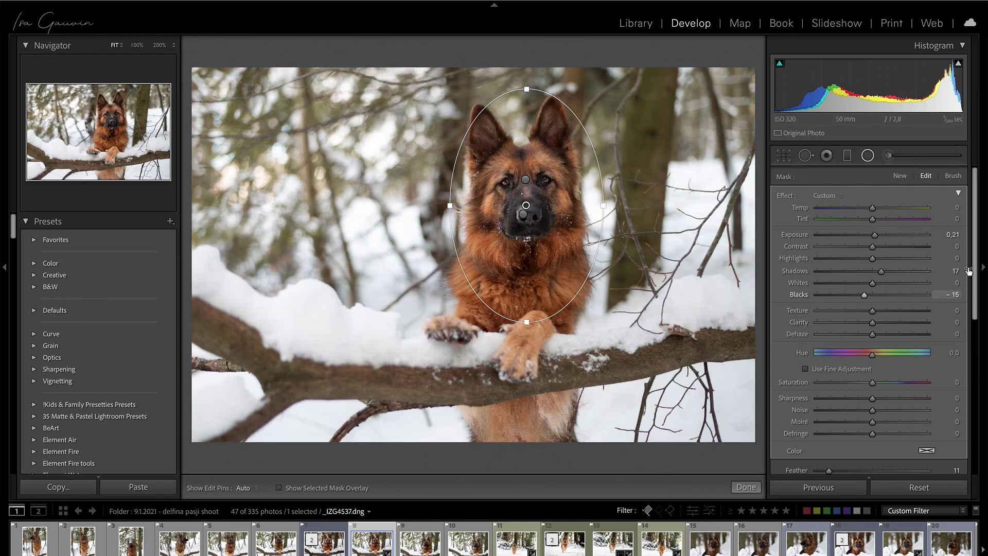
Switch the third radial mask to brush editing and set the brush to Erase
scroll(956, 182, "down", 1)
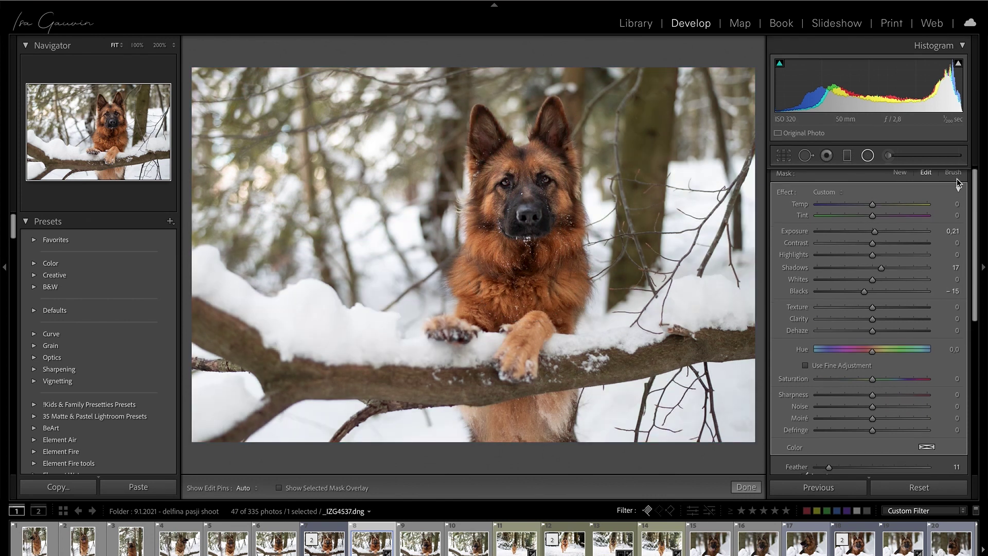
left_click(957, 175)
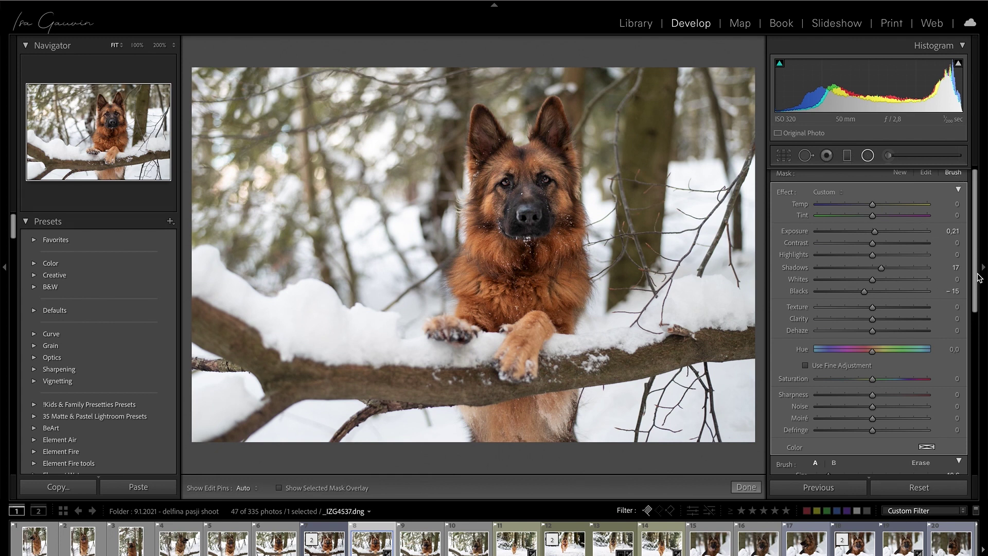
scroll(963, 332, "down", 5)
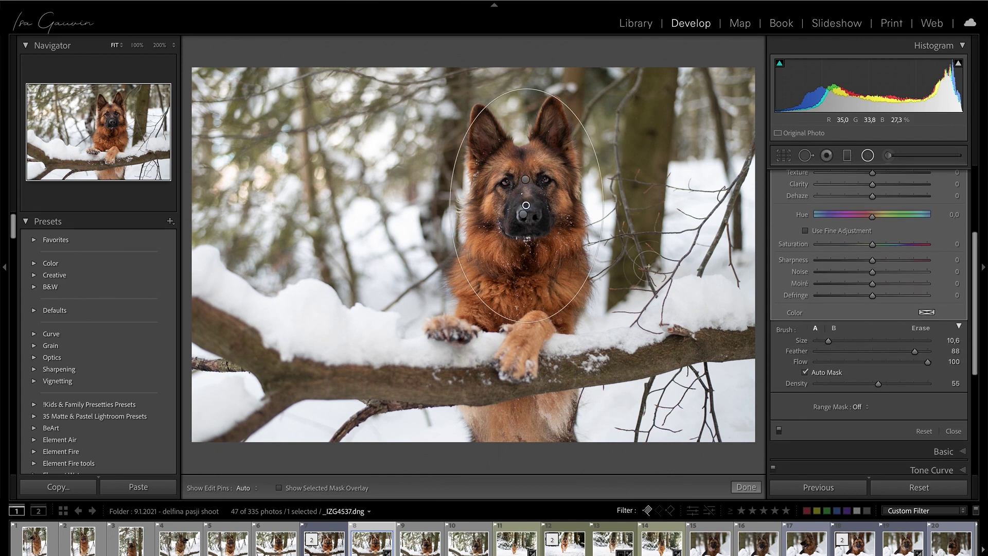
key("h")
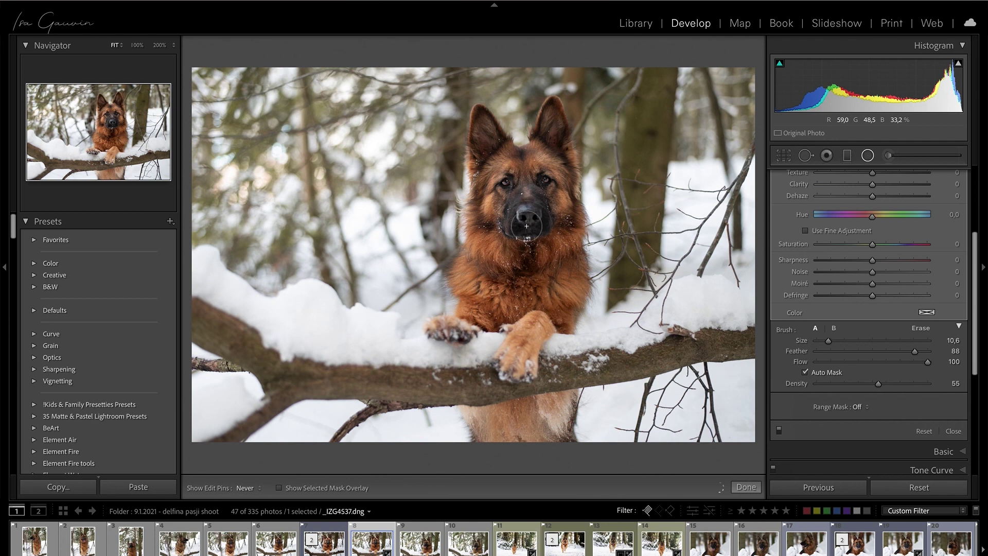
key("h")
left_click(922, 329)
Toggle the edit pins and ellipse outline to check the dog's edges against the third radial mask
key("h")
key("h")
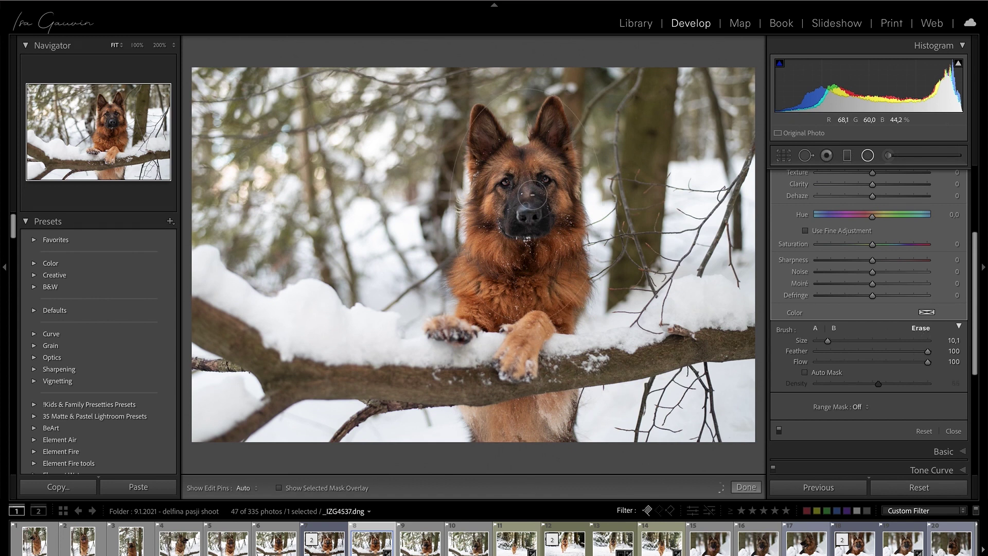
key("h")
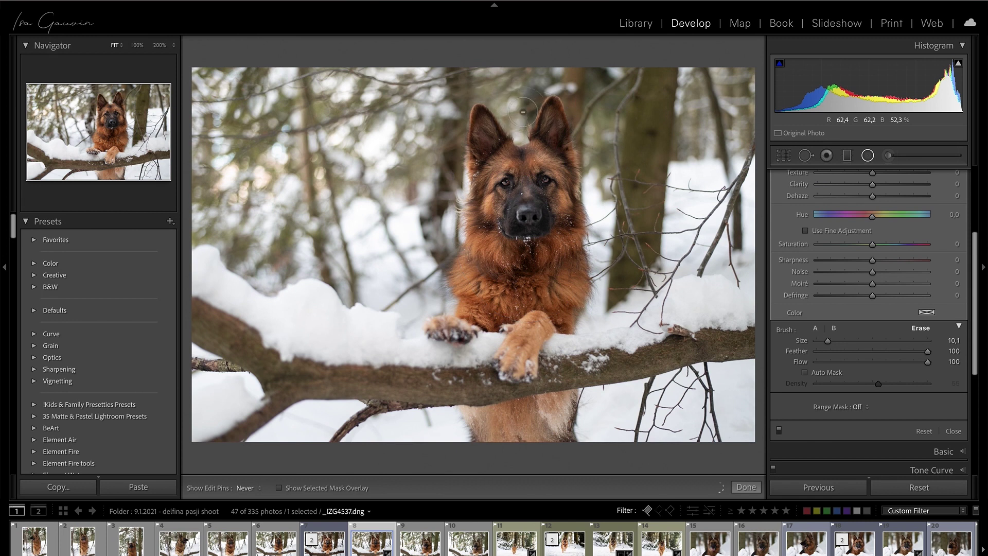
key("h")
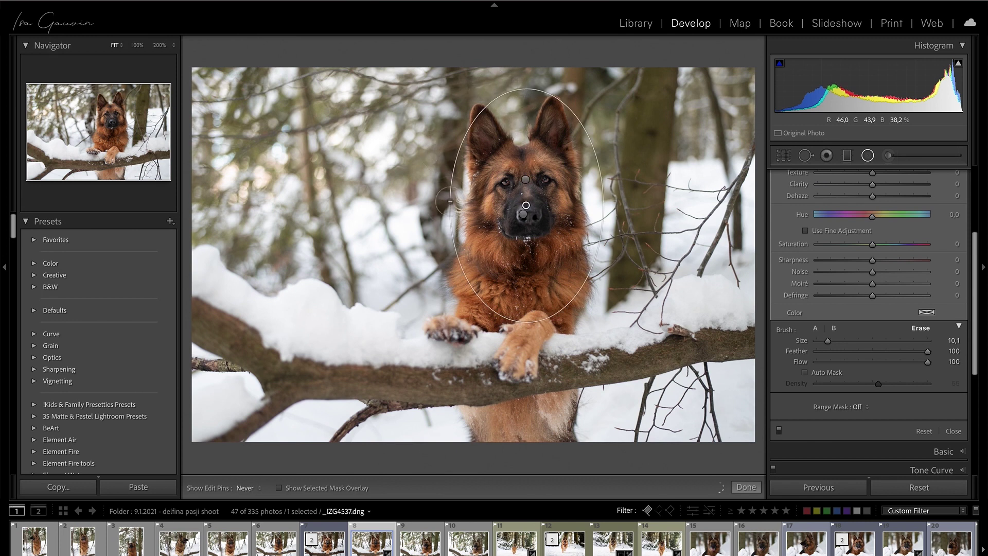
key("h")
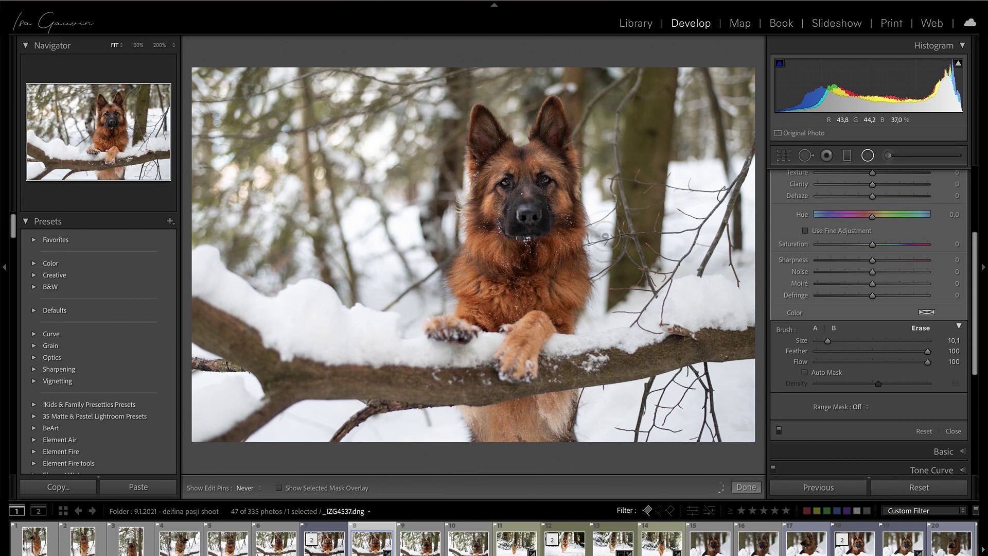
key("h")
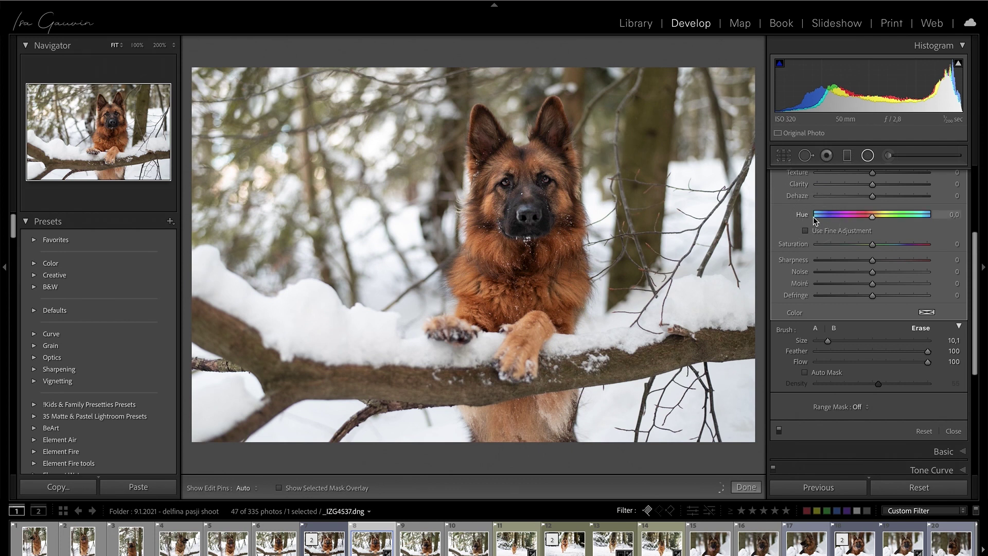
Reopen the radial filters, reselect the third mask with its brush set to Erase, and finish mask editing
left_click(524, 206)
key("shift+m")
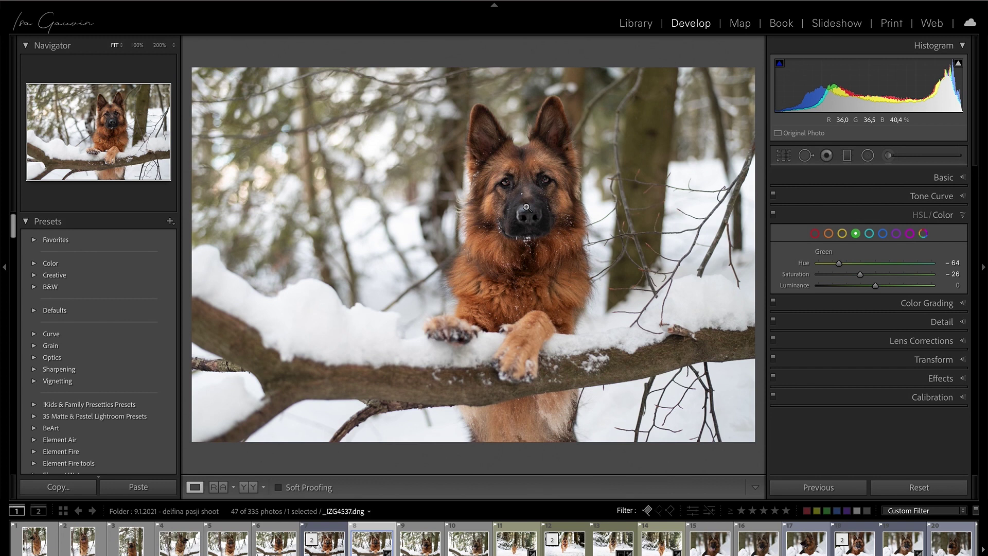
left_click(868, 155)
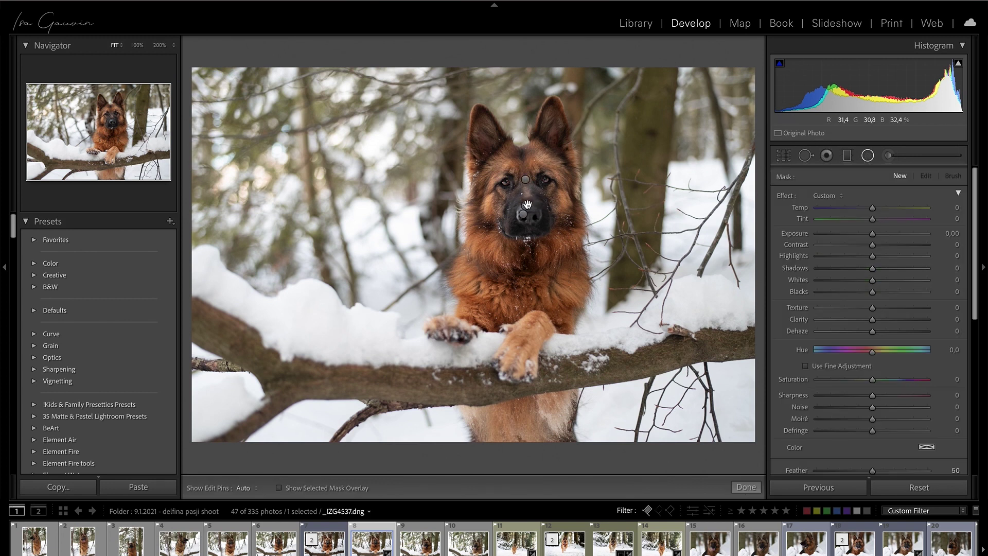
left_click(525, 207)
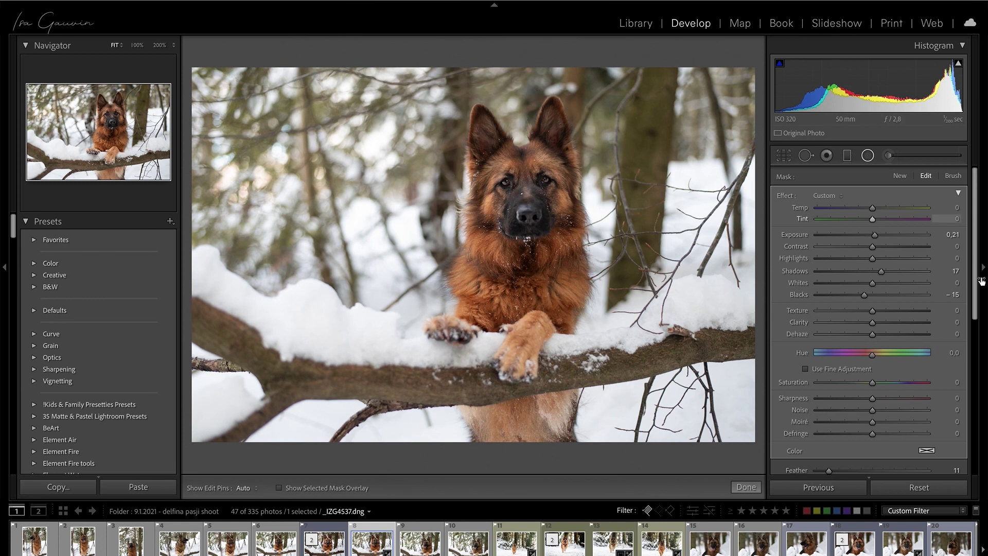
mouse_move(976, 284)
left_mouse_down()
mouse_move(977, 310)
mouse_move(976, 284)
left_mouse_up()
left_click(955, 176)
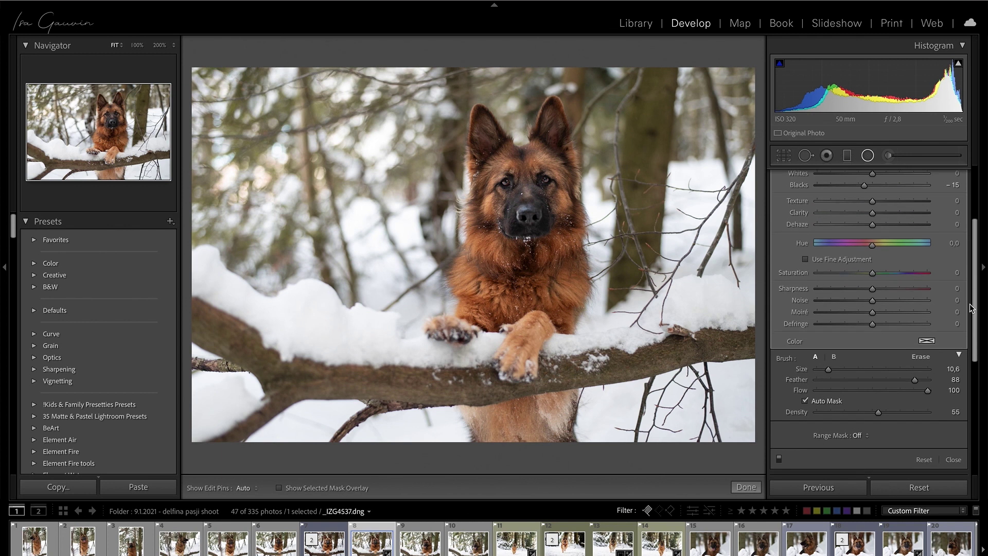
left_click(919, 356)
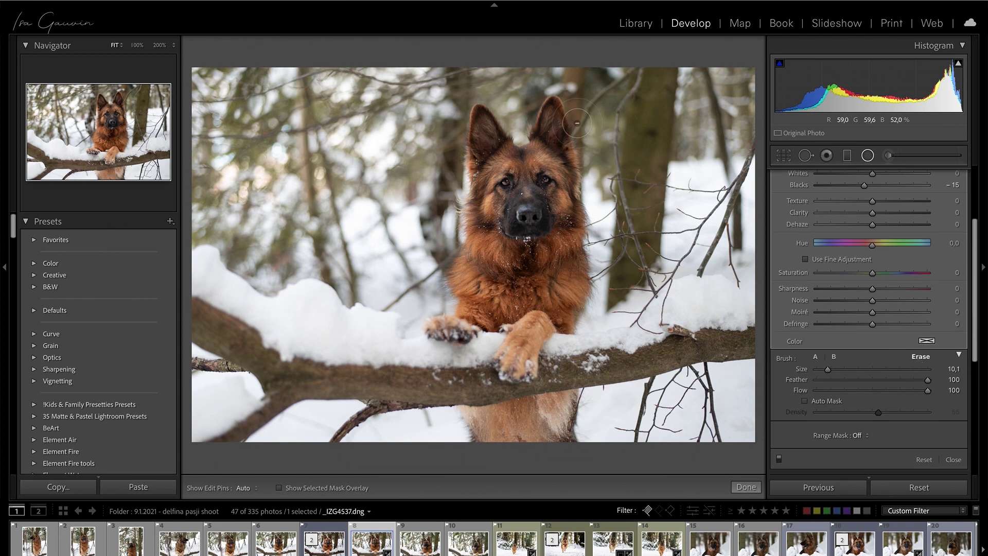
key("h")
key("h")
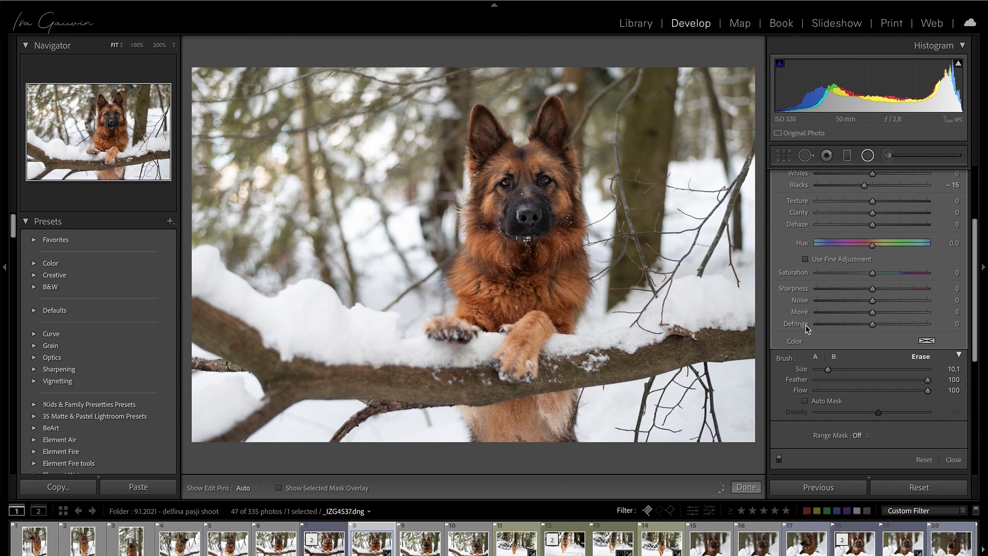
key("k")
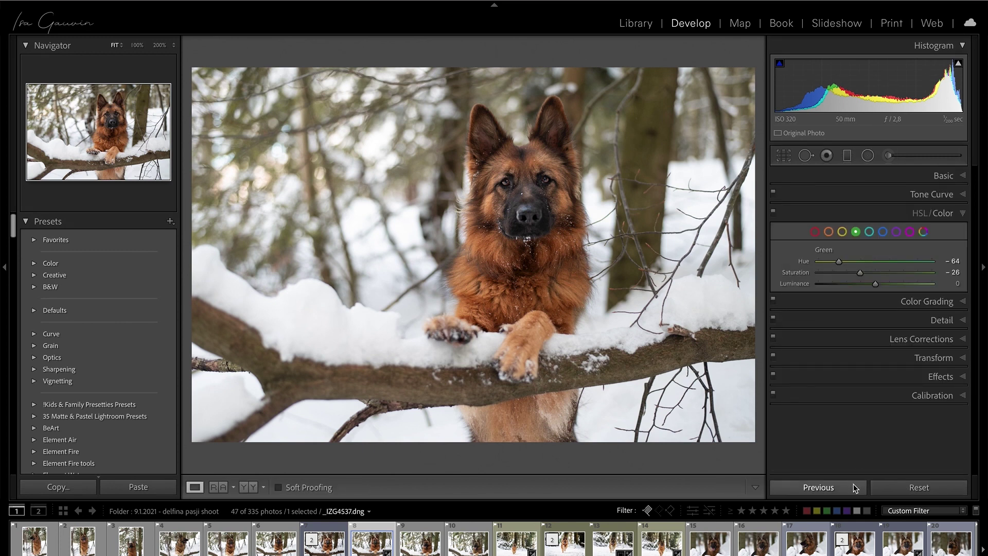
Compare the edited photo with the unedited original by resetting all settings and undoing the reset, twice
left_click(900, 487)
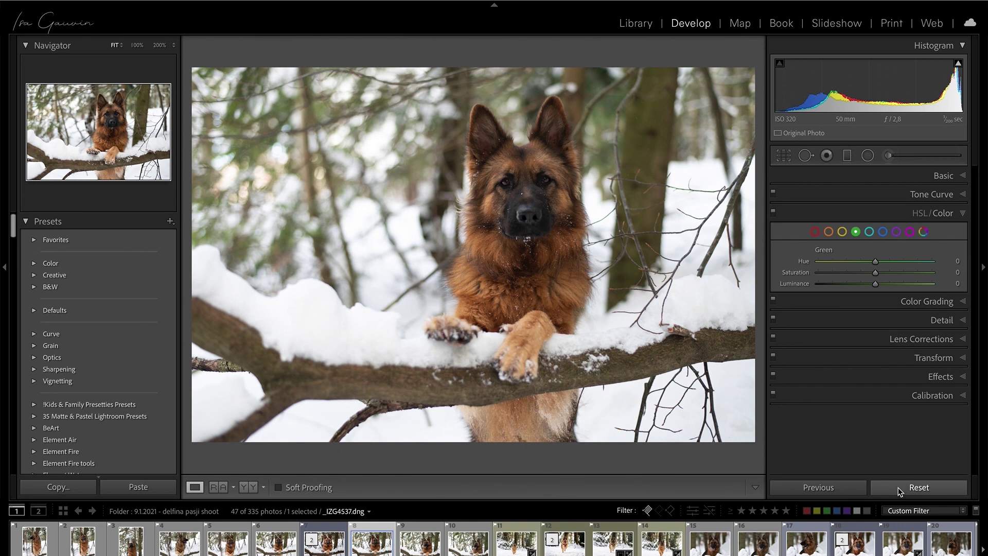
key("ctrl+z")
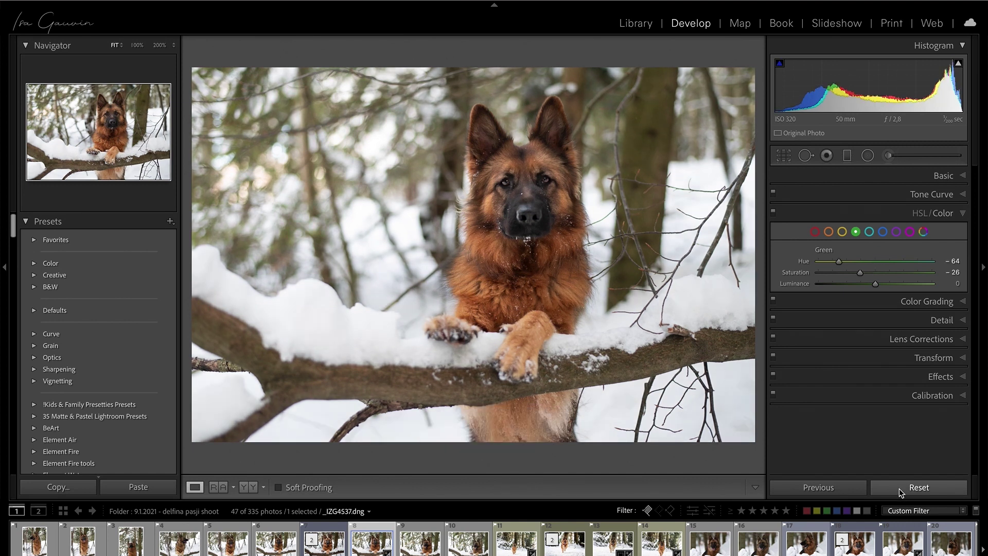
left_click(900, 487)
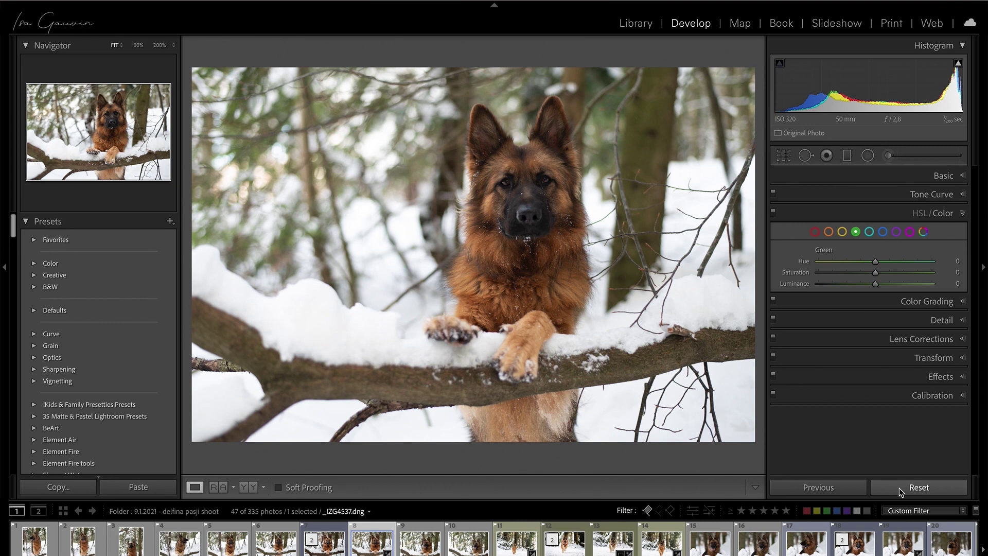
key("ctrl+z")
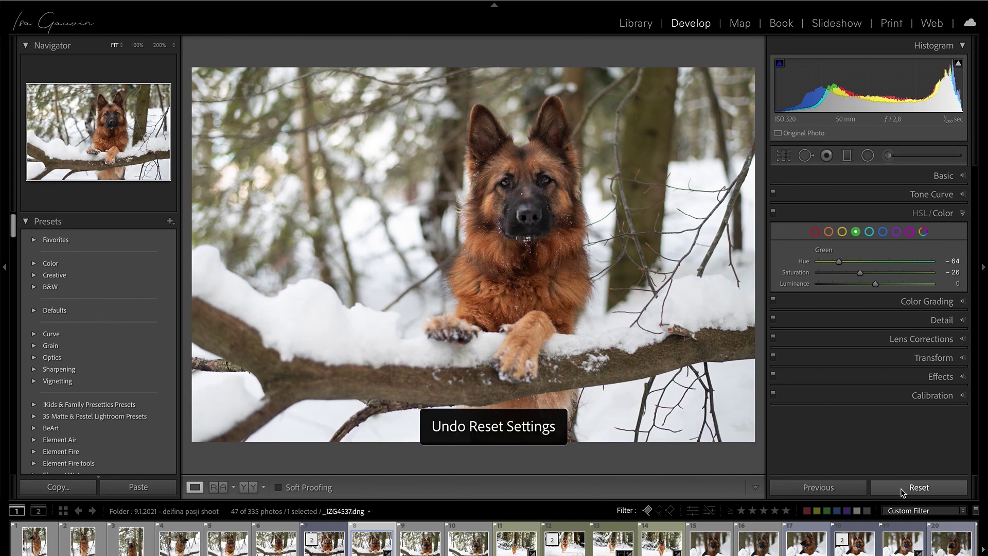